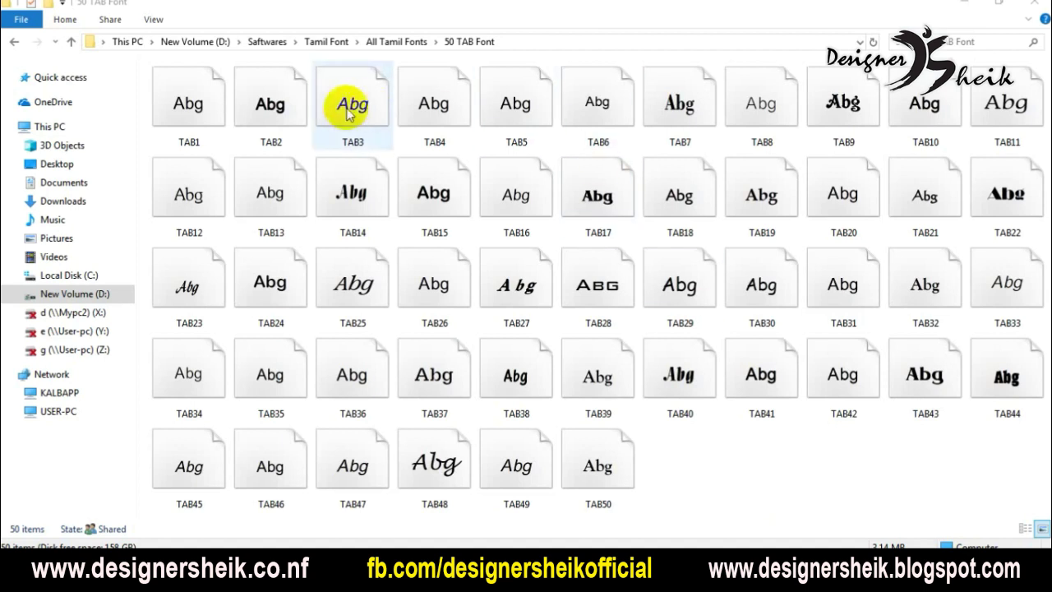
# - List the 50 TAB Font folder's files in Details view
pyautogui.click(362, 142)
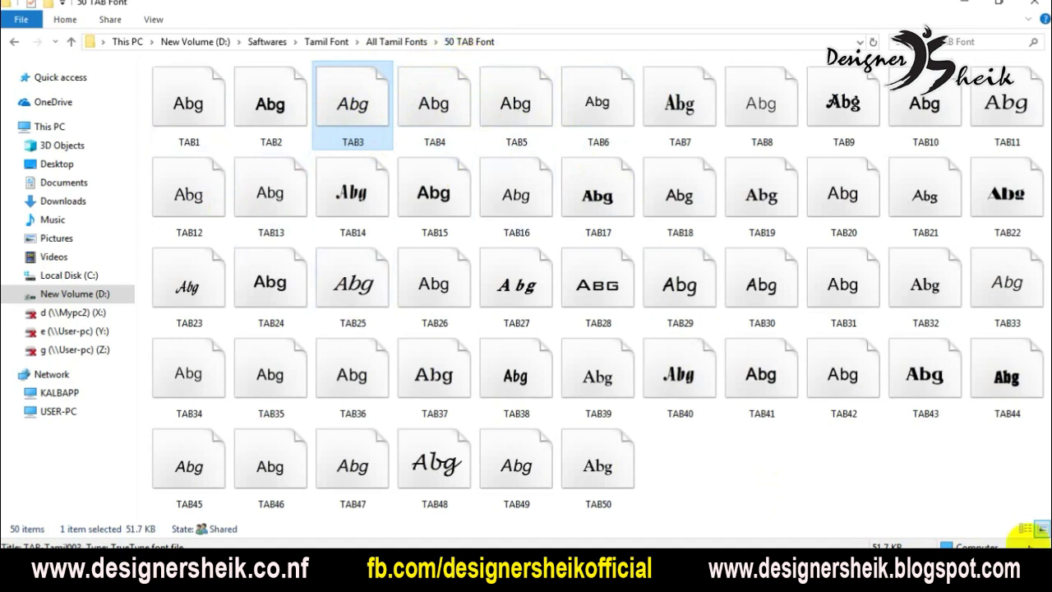
pyautogui.click(1025, 530)
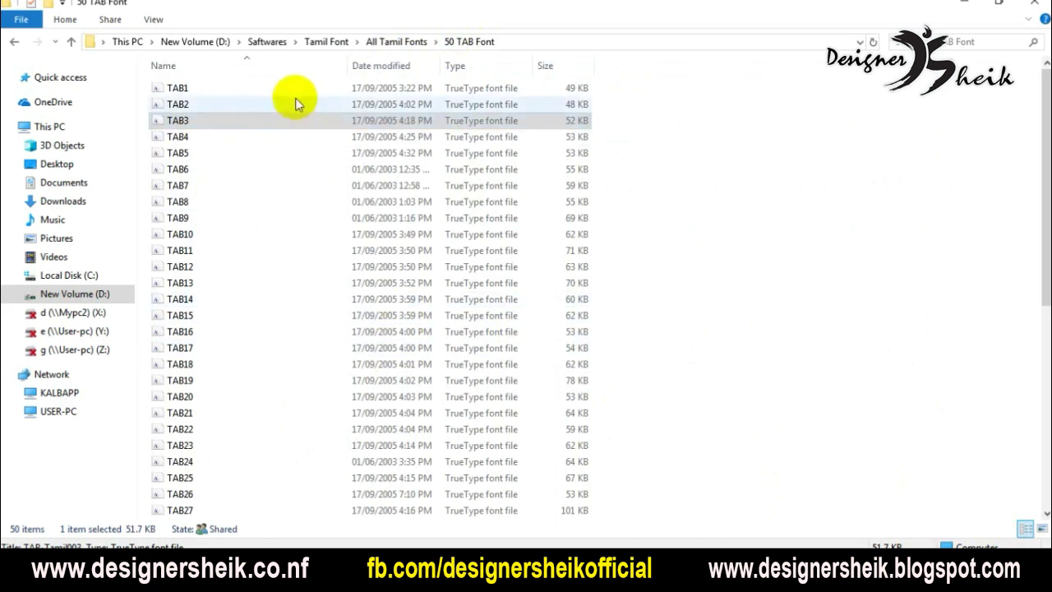
pyautogui.scroll(-8, 296, 195)
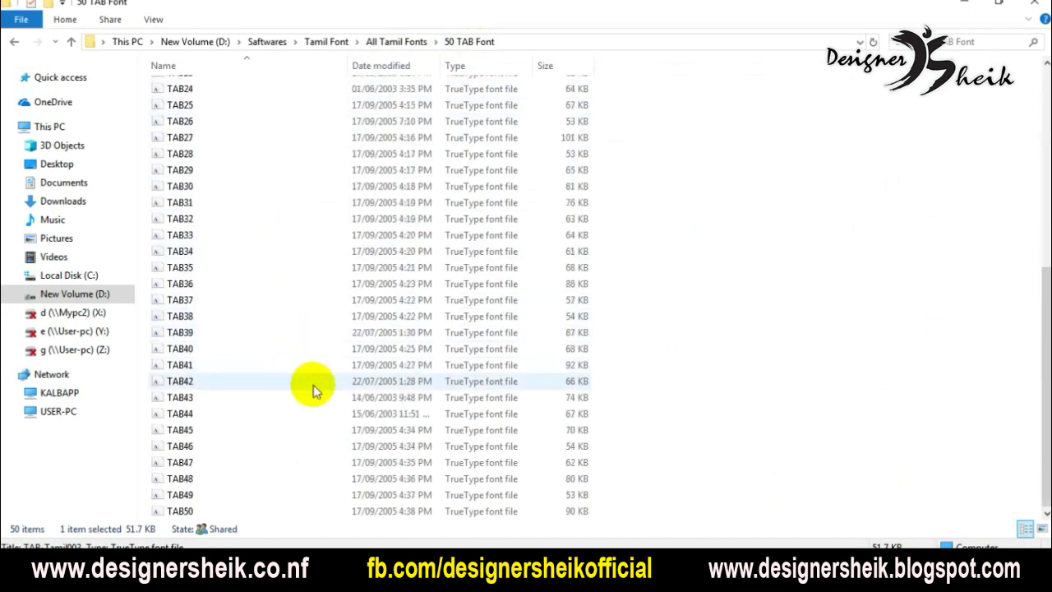
# - Select and then deselect all 50 font files, and bring the 65 Tamil Bamini Font window forward
pyautogui.click(321, 382)
pyautogui.hotkey('ctrl', 'a')
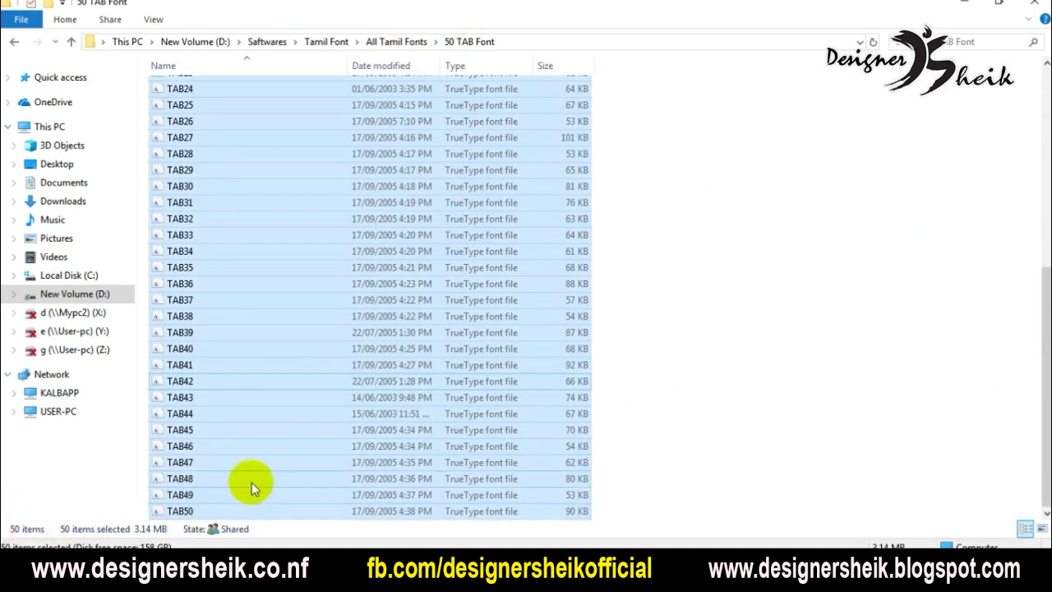
pyautogui.click(752, 287)
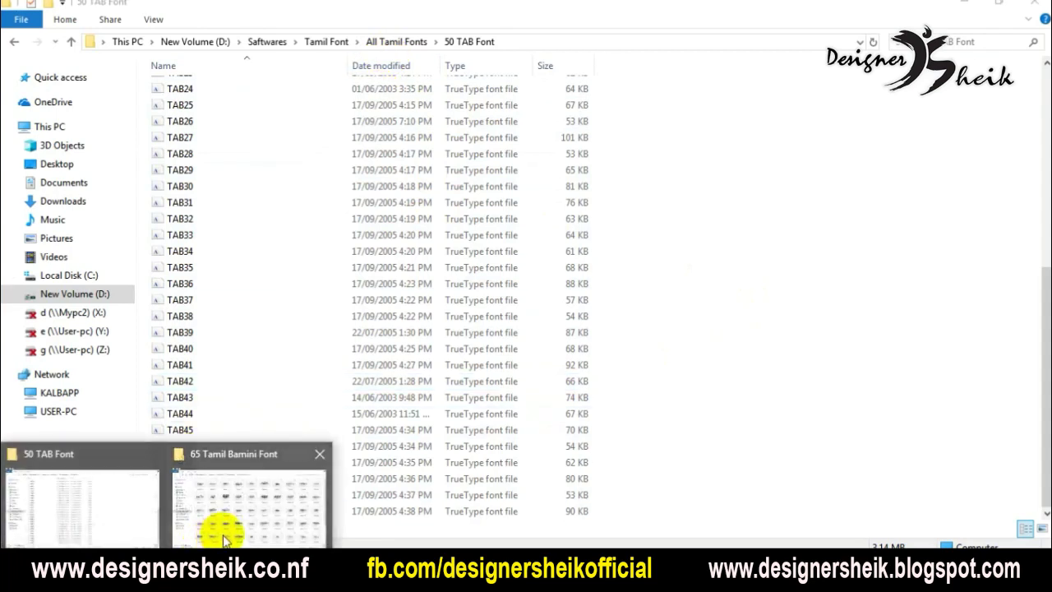
pyautogui.click(225, 539)
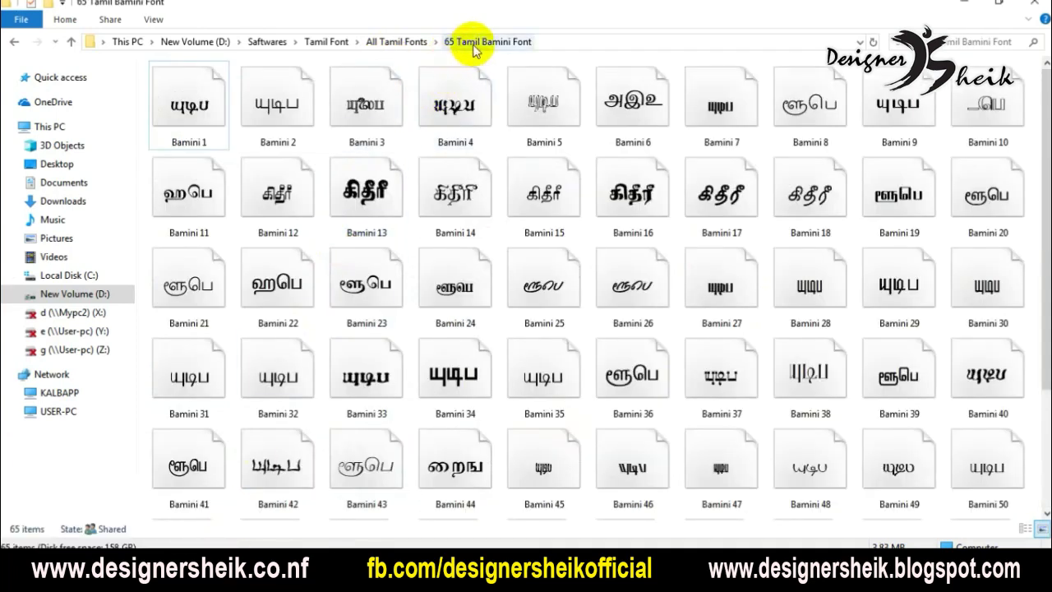
# - Show the 65 Bamini font files in Details view and scroll through their dates, types and sizes
pyautogui.click(275, 103)
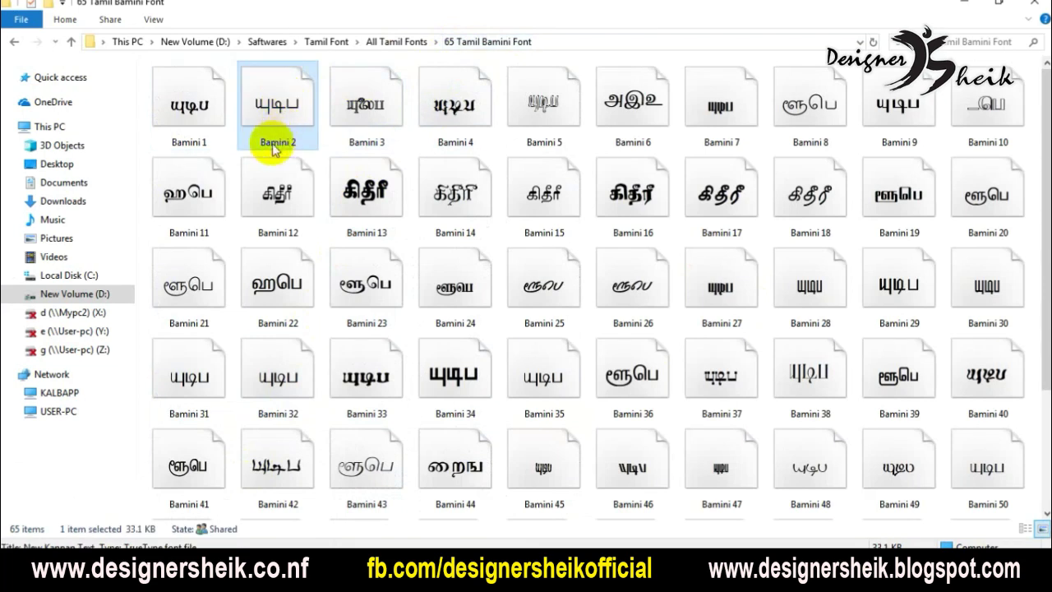
pyautogui.hotkey('ctrl', 'a')
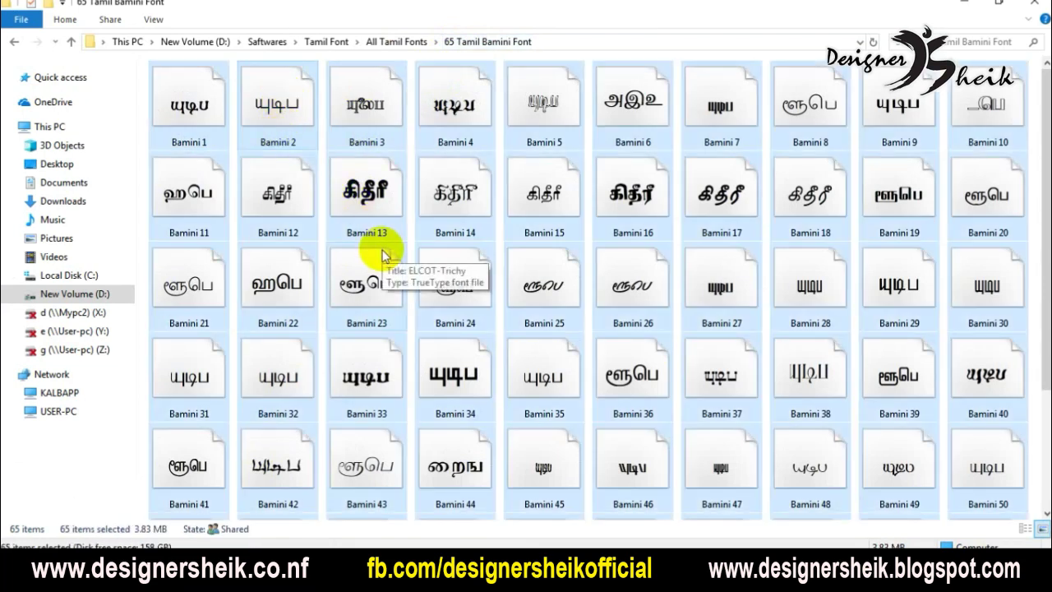
pyautogui.click(1024, 530)
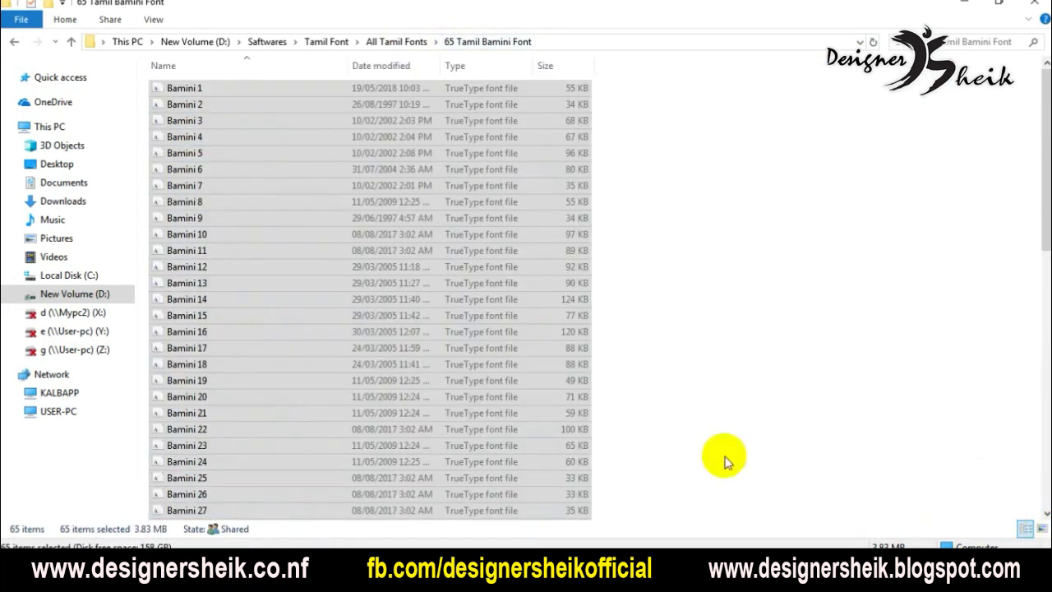
pyautogui.scroll(-1, 368, 389)
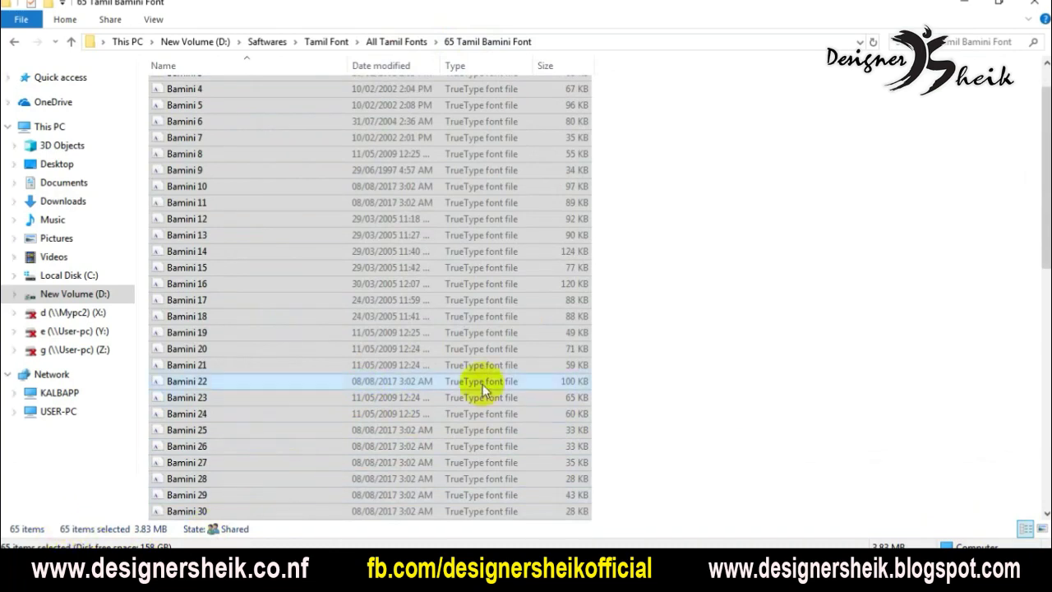
pyautogui.click(666, 351)
pyautogui.scroll(1, 665, 353)
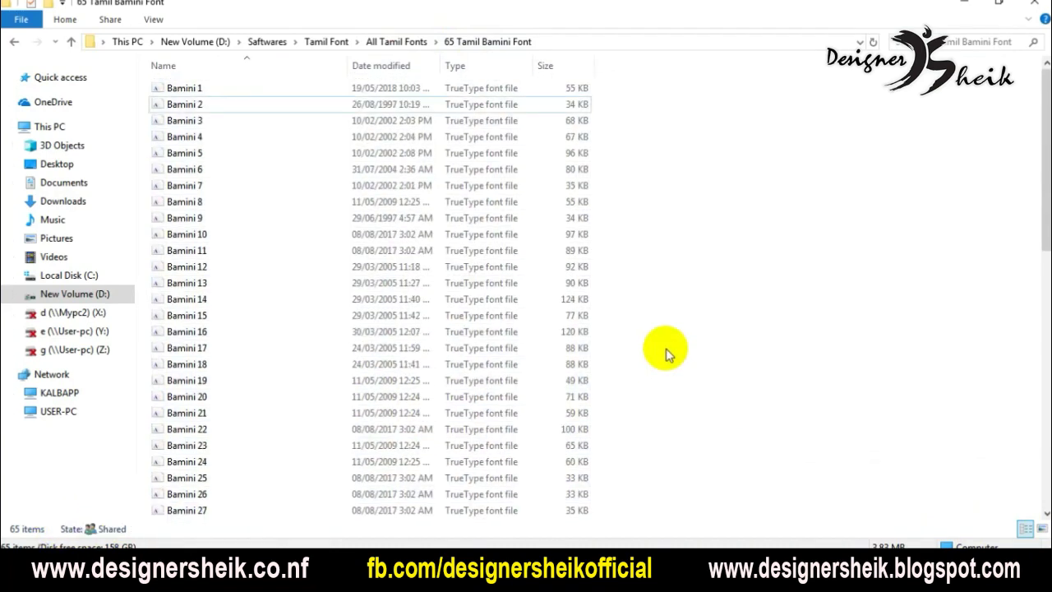
pyautogui.scroll(-10, 666, 353)
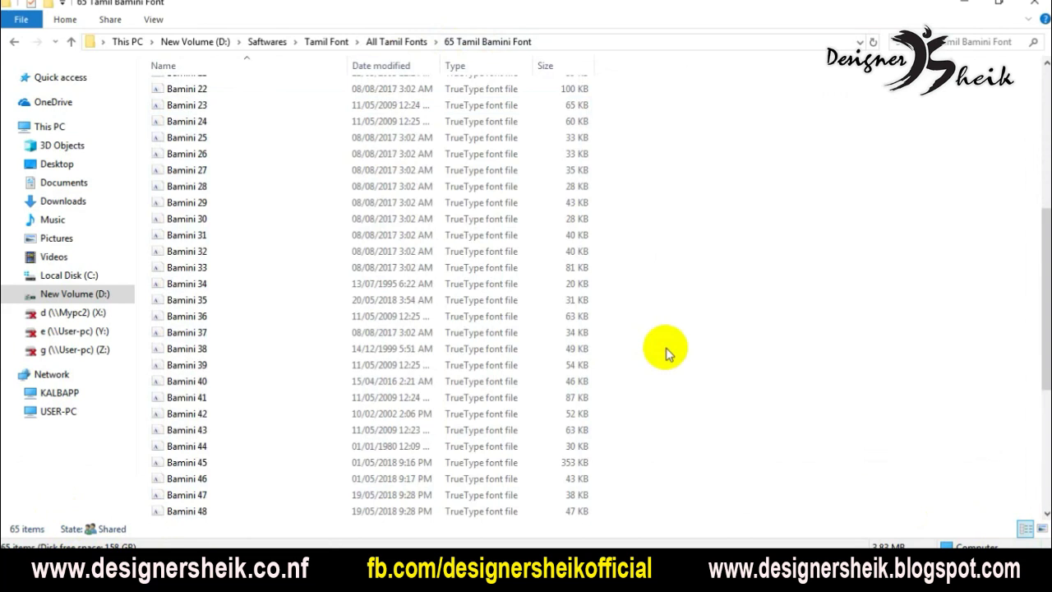
pyautogui.scroll(10, 709, 266)
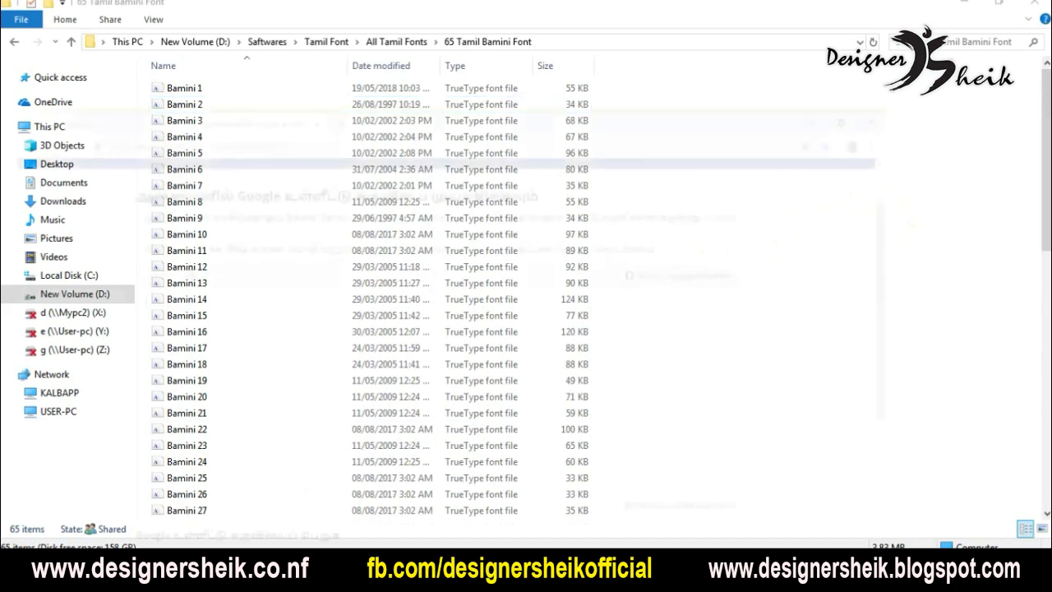
# - Transliterate 'tamilnadu' into தமிழ்நாடு in the Google Input Tools box
pyautogui.moveTo(332, 33); pyautogui.dragTo(106, 51)
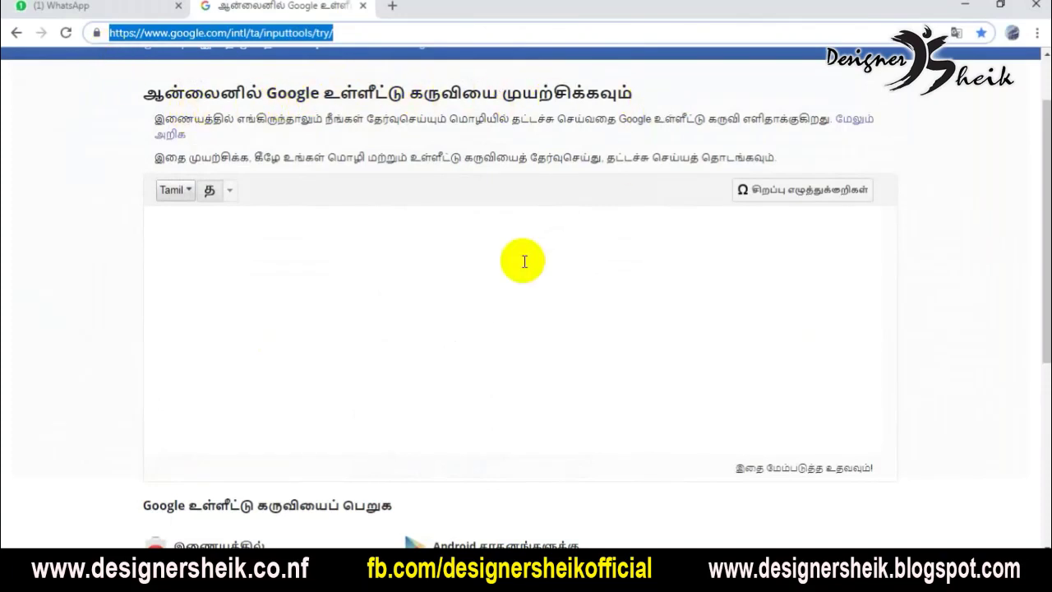
pyautogui.click(337, 254)
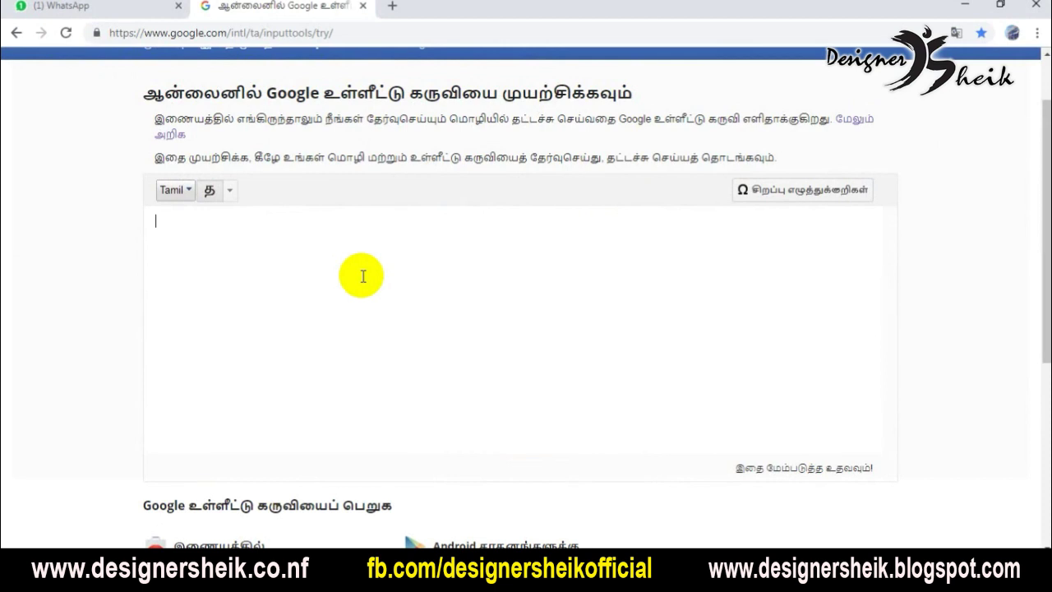
pyautogui.write('t')
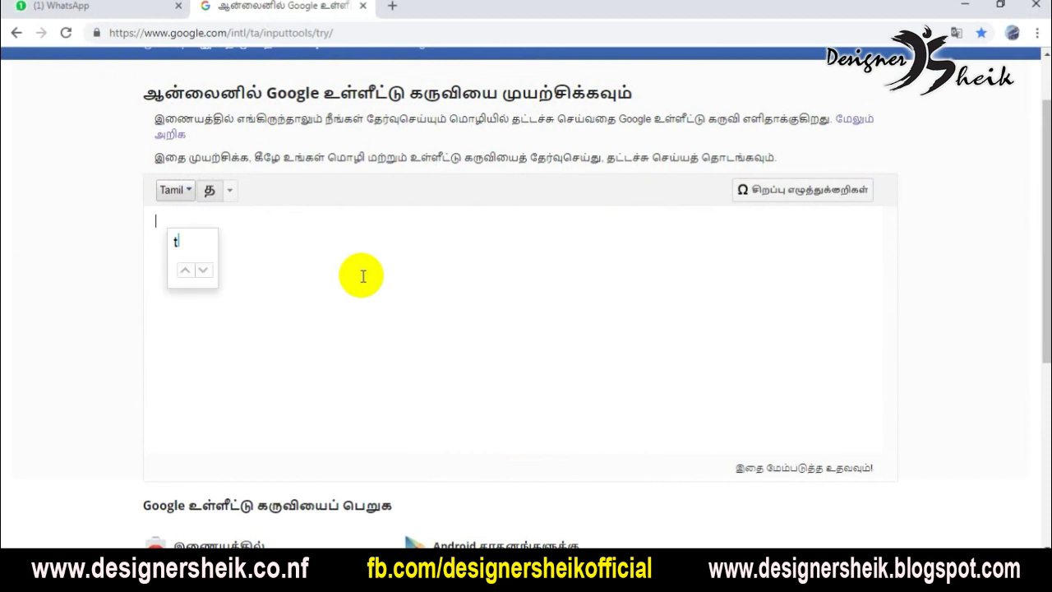
pyautogui.write('amiln')
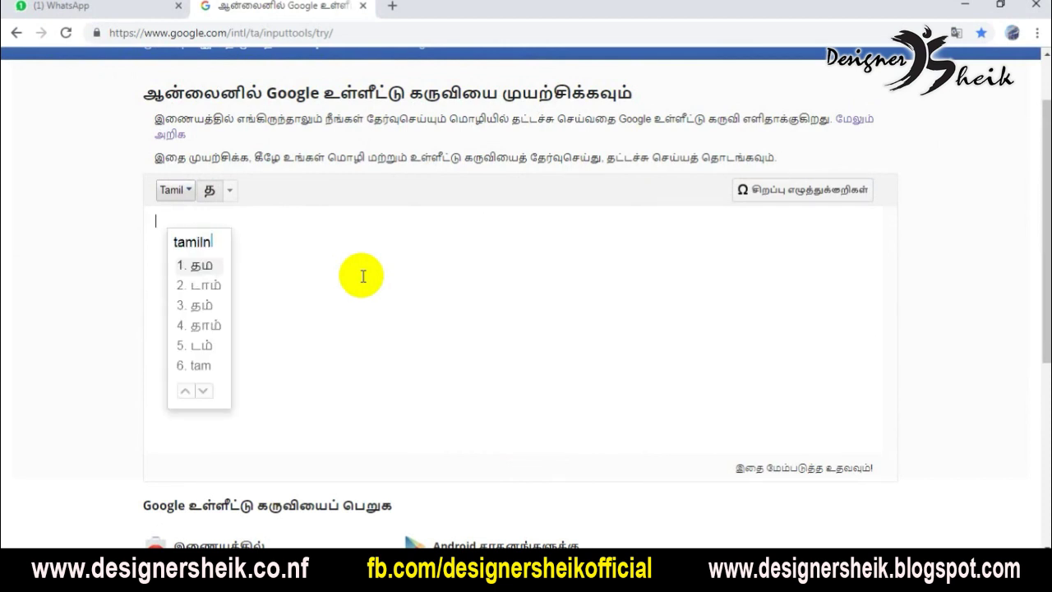
pyautogui.write('adu')
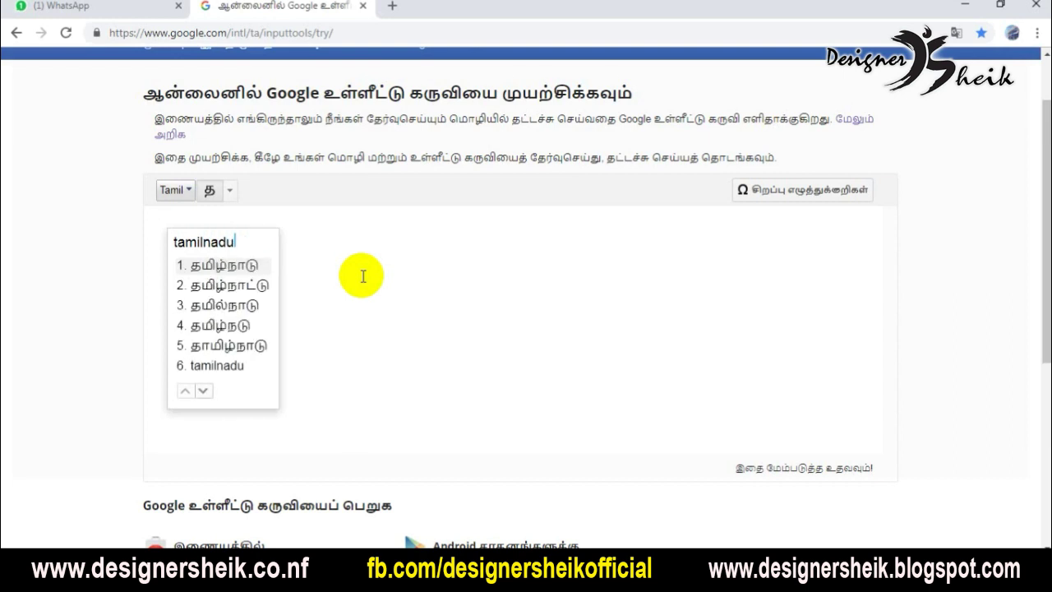
pyautogui.press('space')
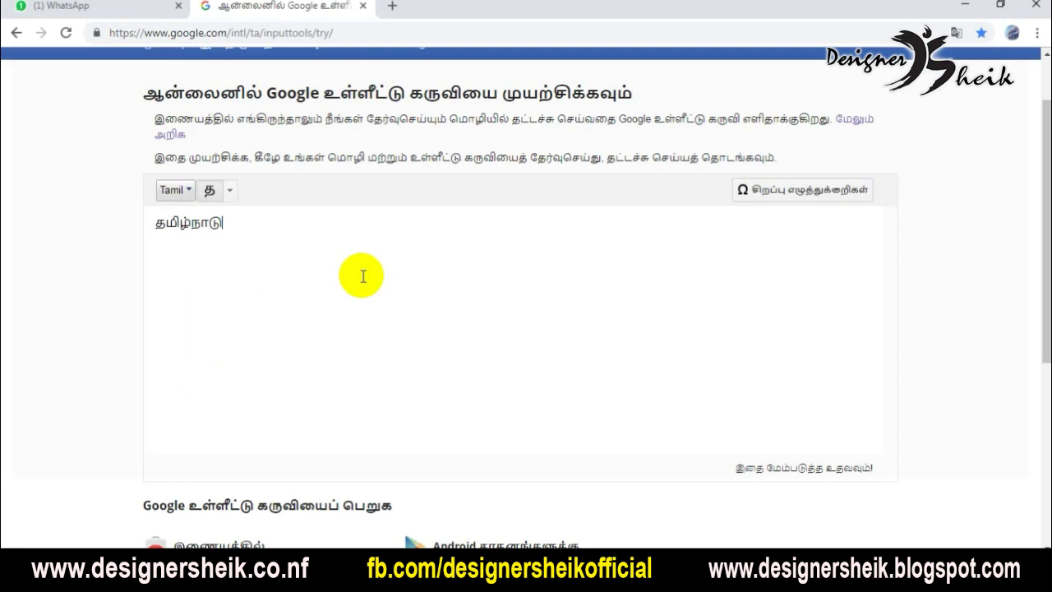
# - Select the whole word தமிழ்நாடு, copy it and move to the converter
pyautogui.moveTo(223, 222); pyautogui.dragTo(161, 224)
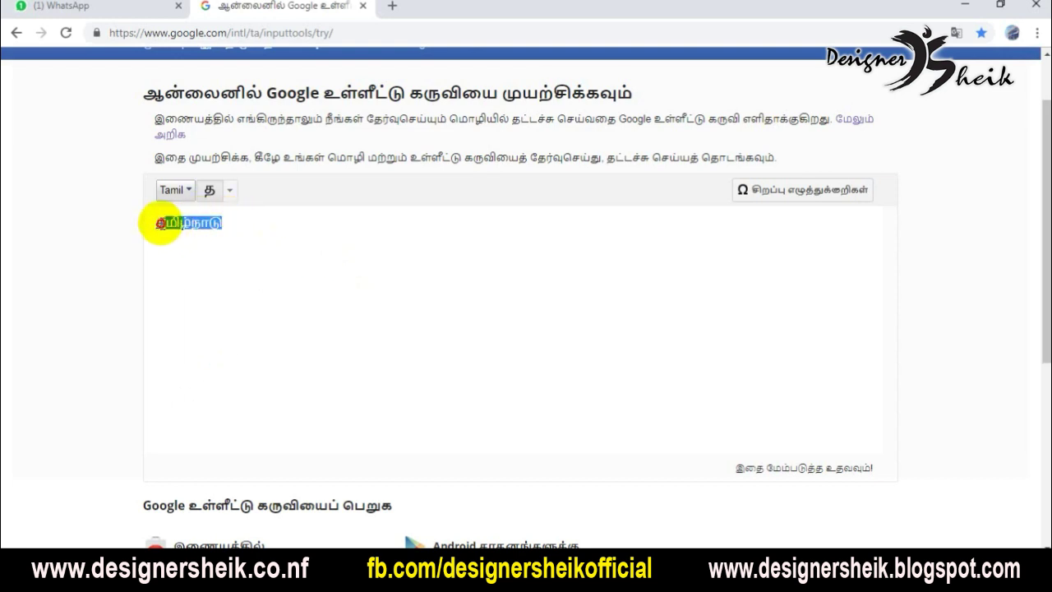
pyautogui.click(223, 223)
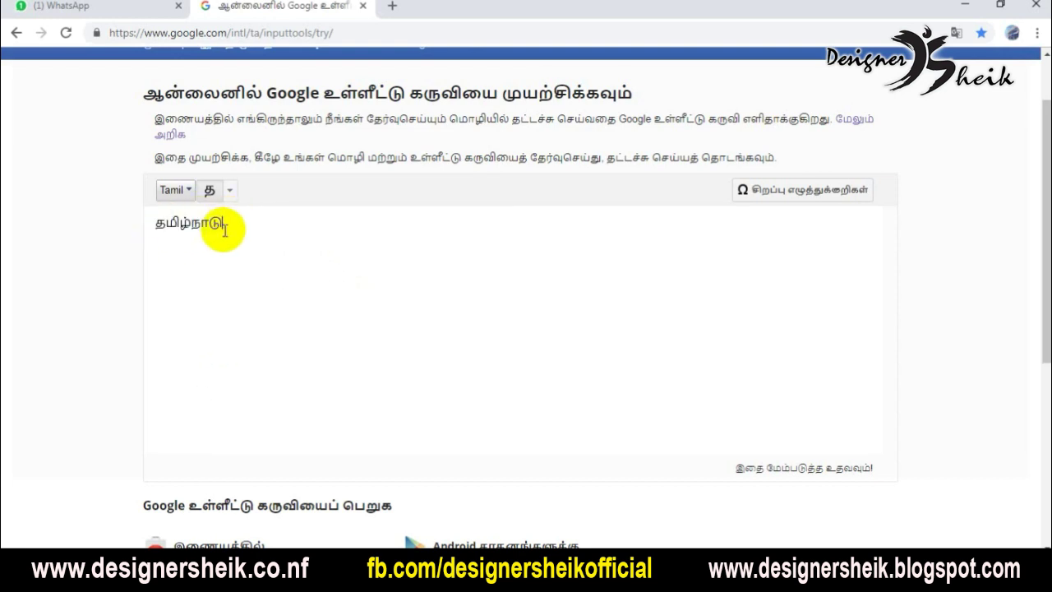
pyautogui.moveTo(266, 229); pyautogui.dragTo(141, 219)
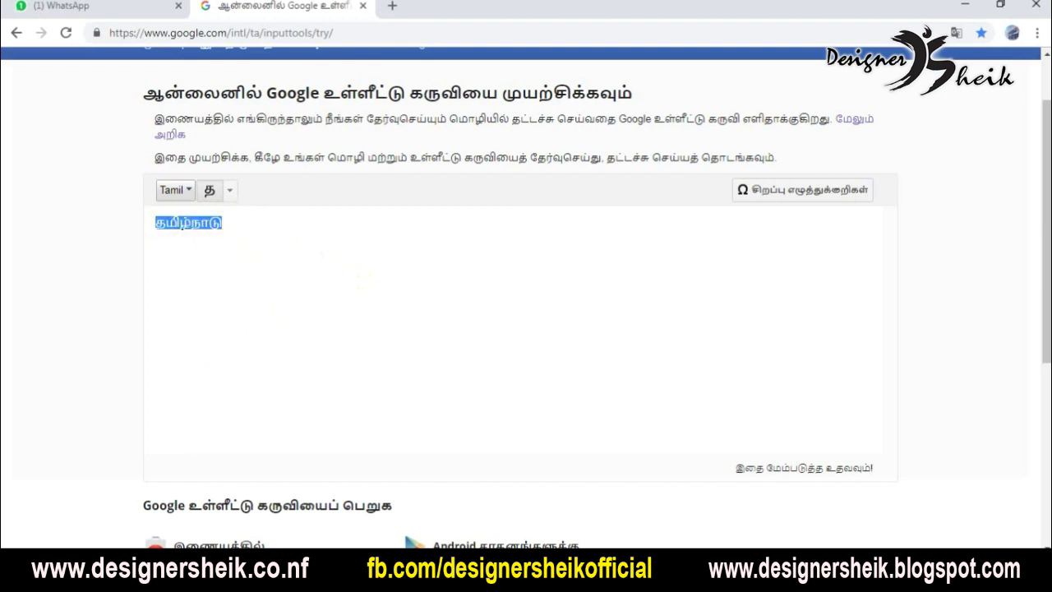
pyautogui.hotkey('alt', 'Tab')
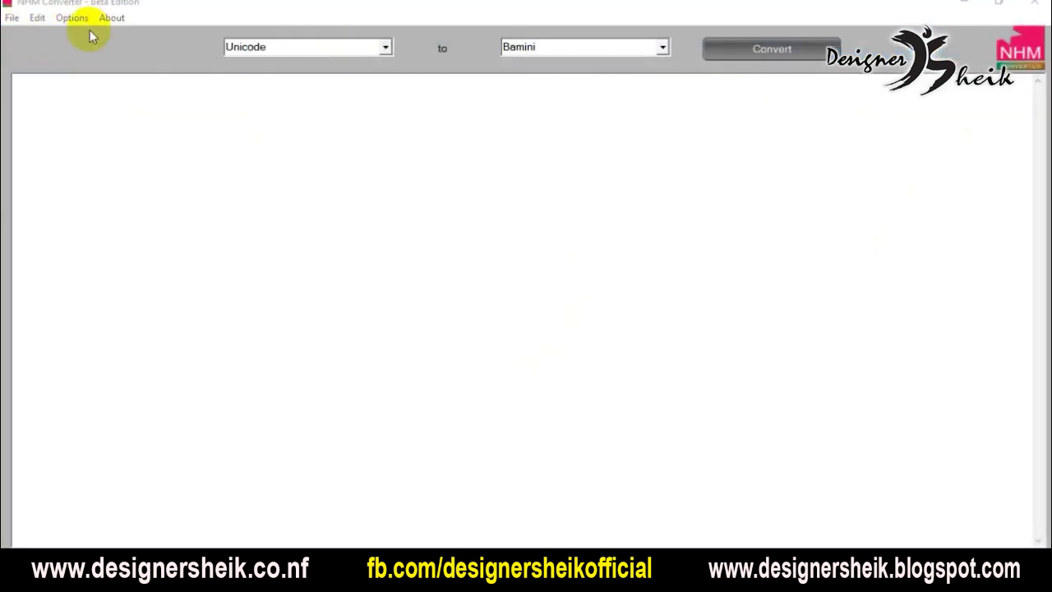
# - Enter the Tamil word into NHM Converter with Tab as the target encoding
pyautogui.click(32, 90)
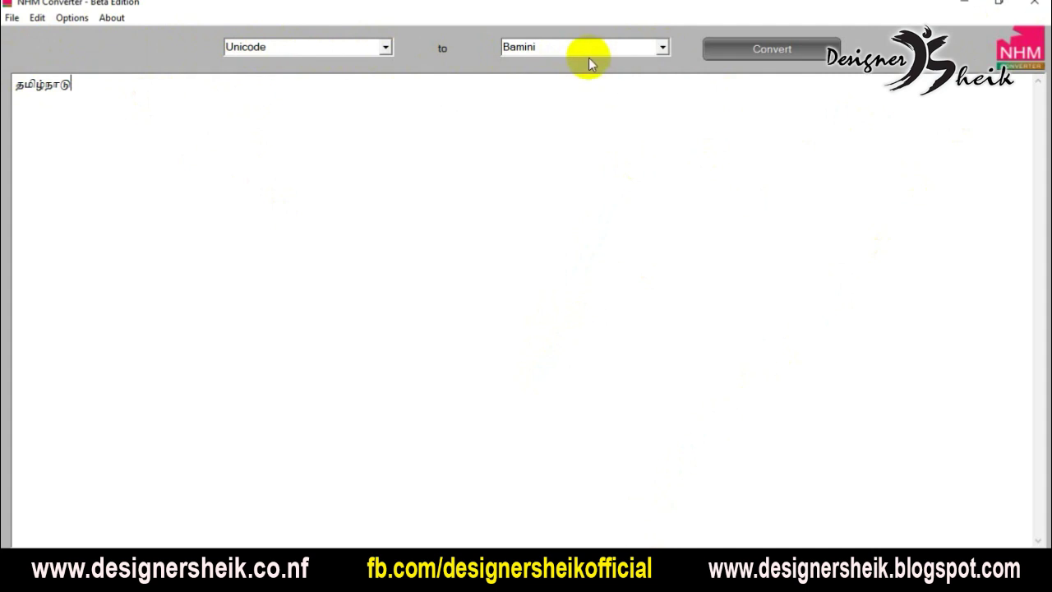
pyautogui.click(662, 47)
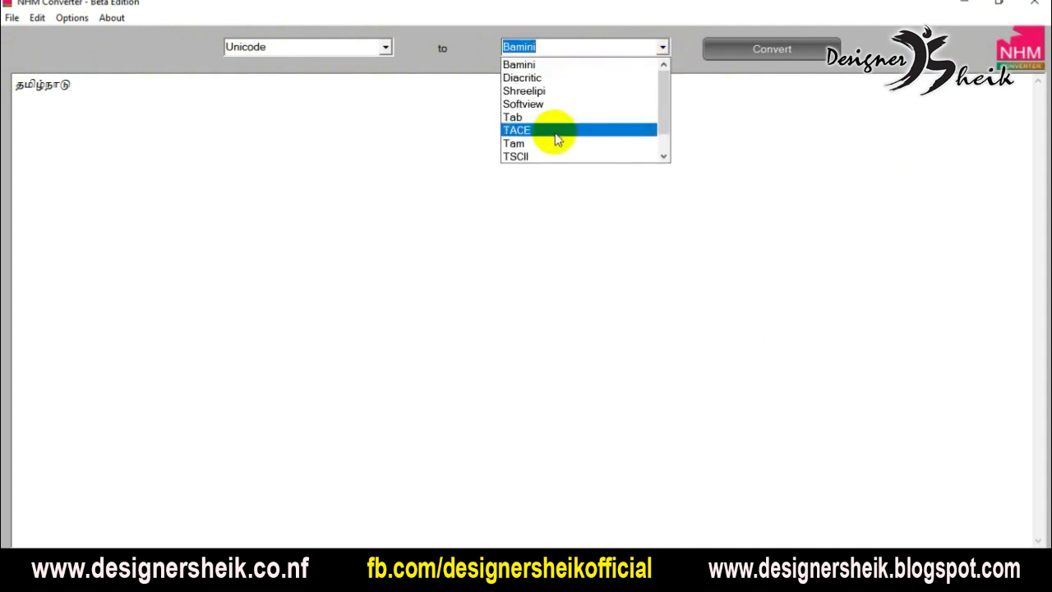
pyautogui.click(552, 118)
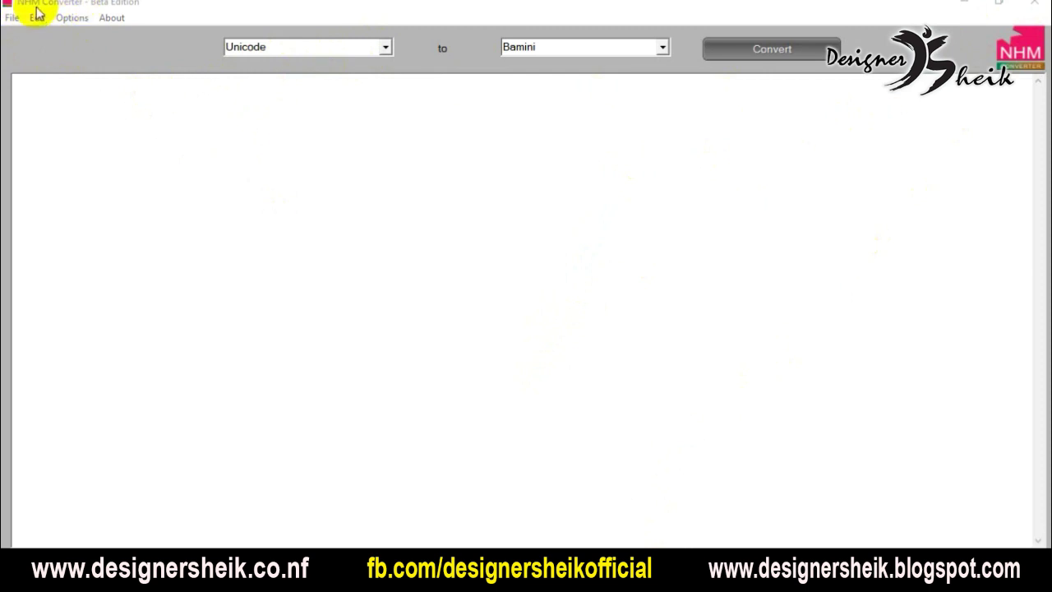
pyautogui.click(33, 90)
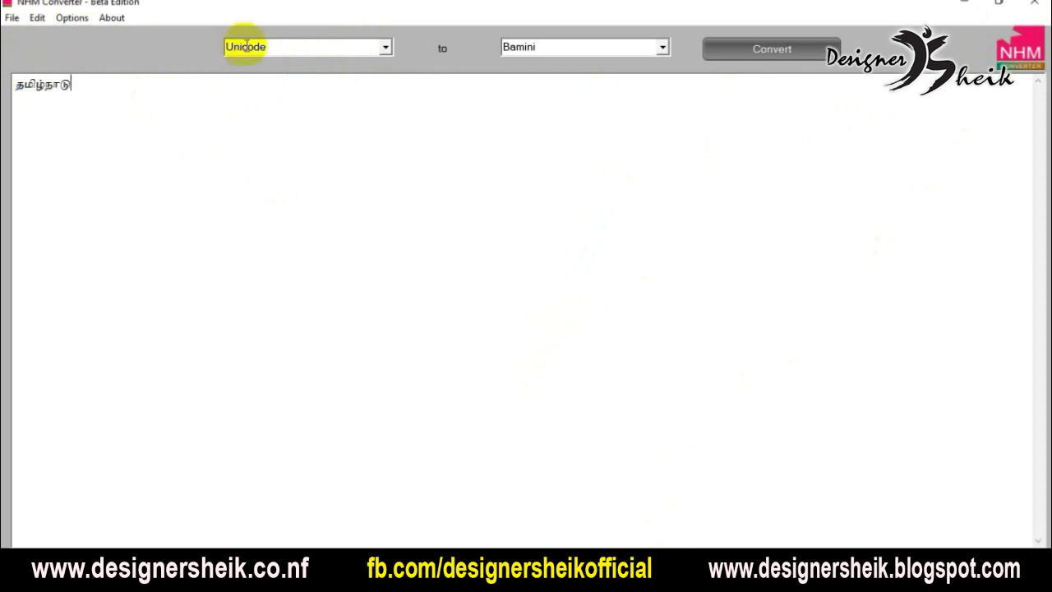
pyautogui.click(668, 49)
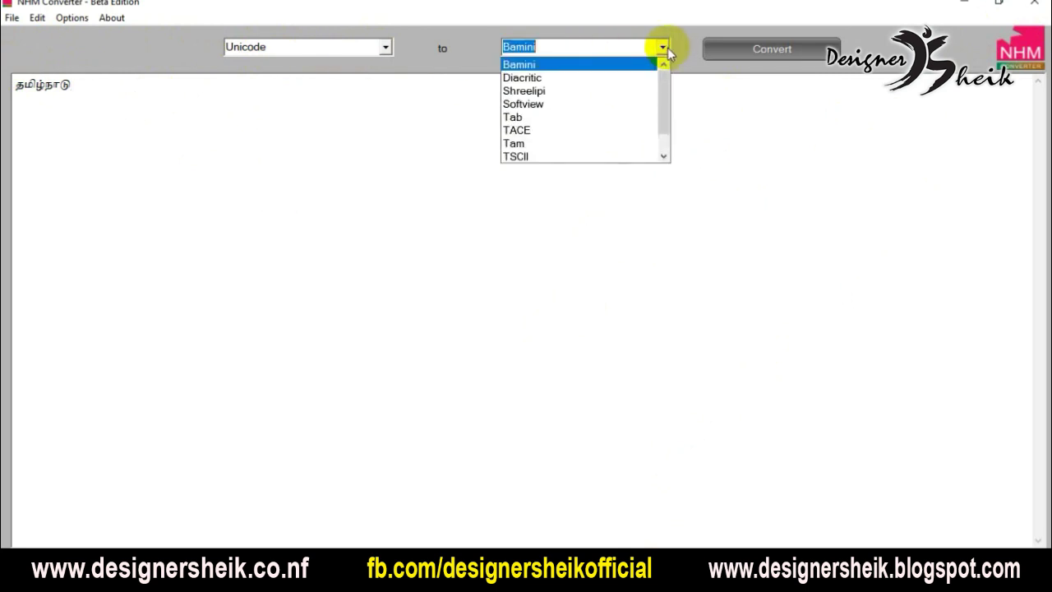
pyautogui.click(551, 117)
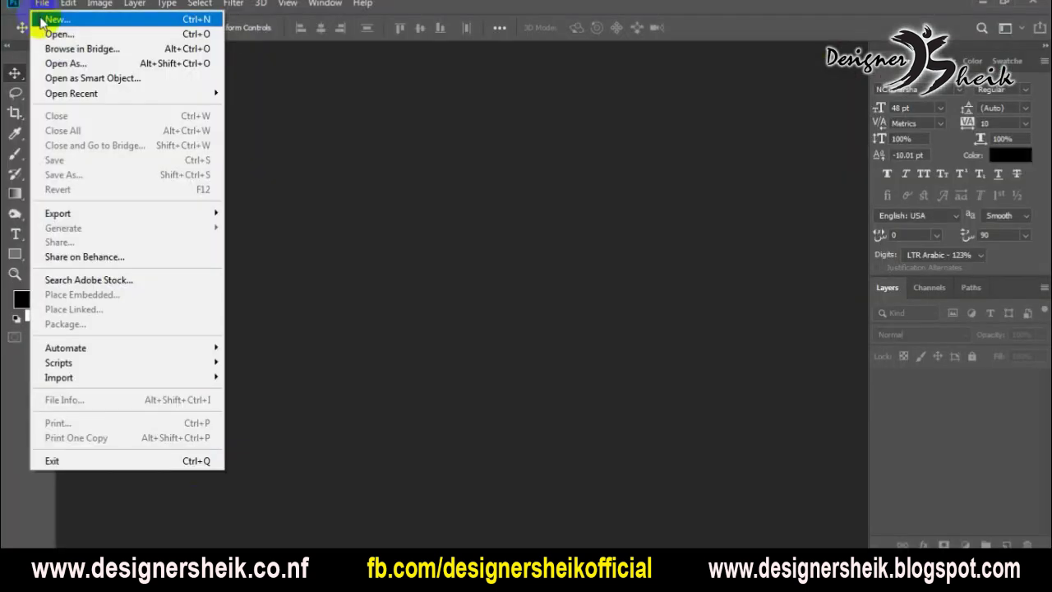
# - Create a new blank A4 document in Photoshop
pyautogui.click(51, 18)
pyautogui.click(486, 214)
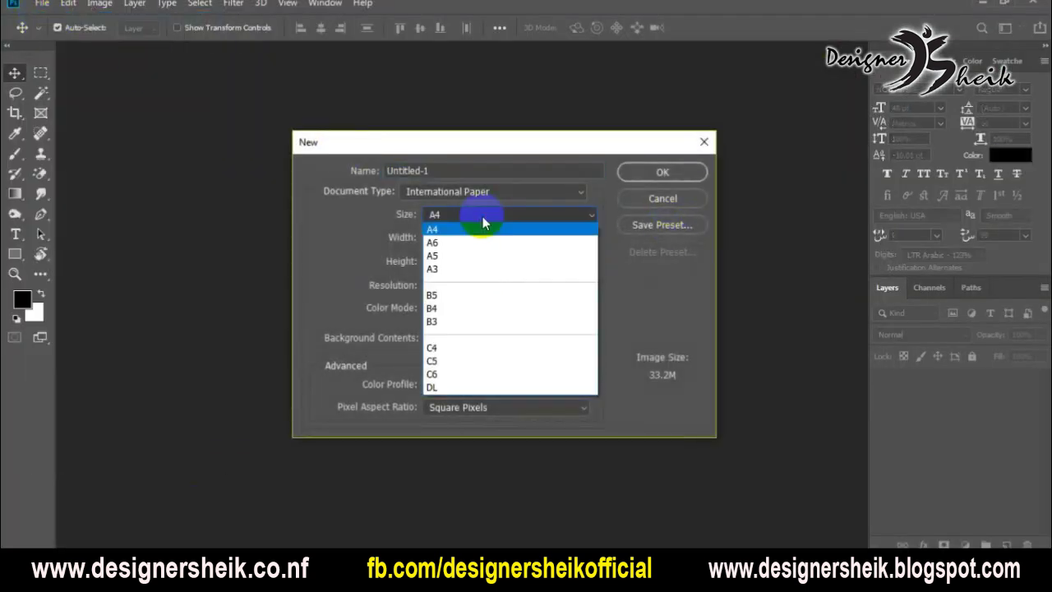
pyautogui.click(482, 216)
pyautogui.click(661, 172)
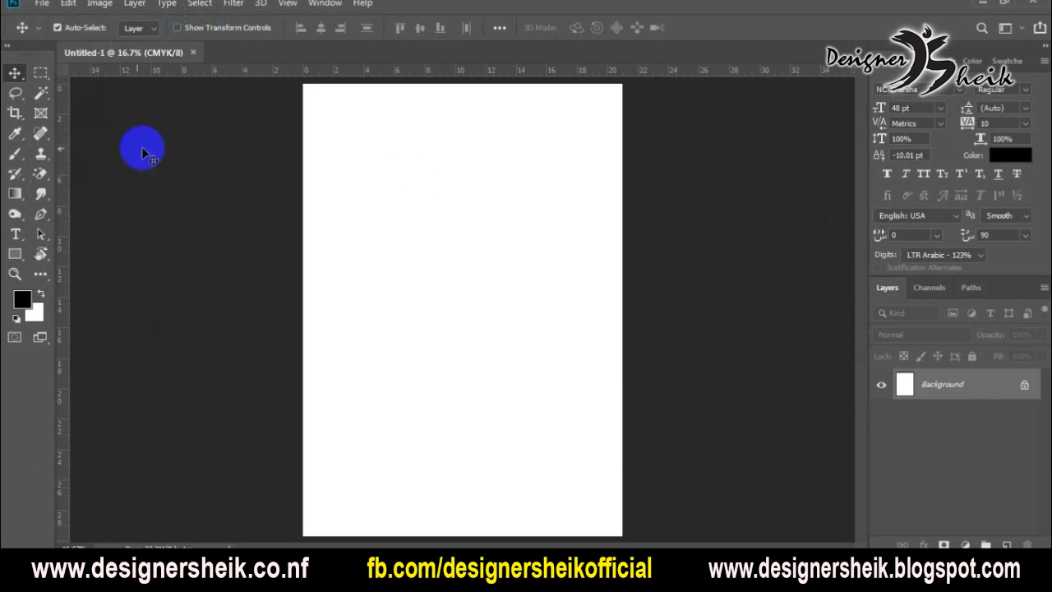
# - Add a text layer near the page top with the pasted Tamil word, set in TAB-Tamil001
pyautogui.press('t')
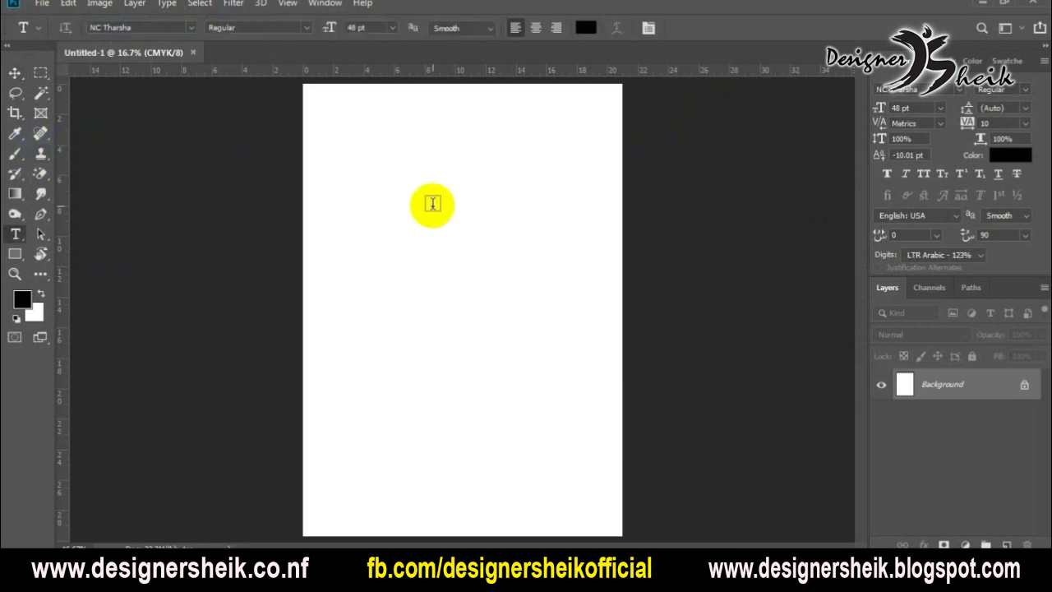
pyautogui.click(374, 180)
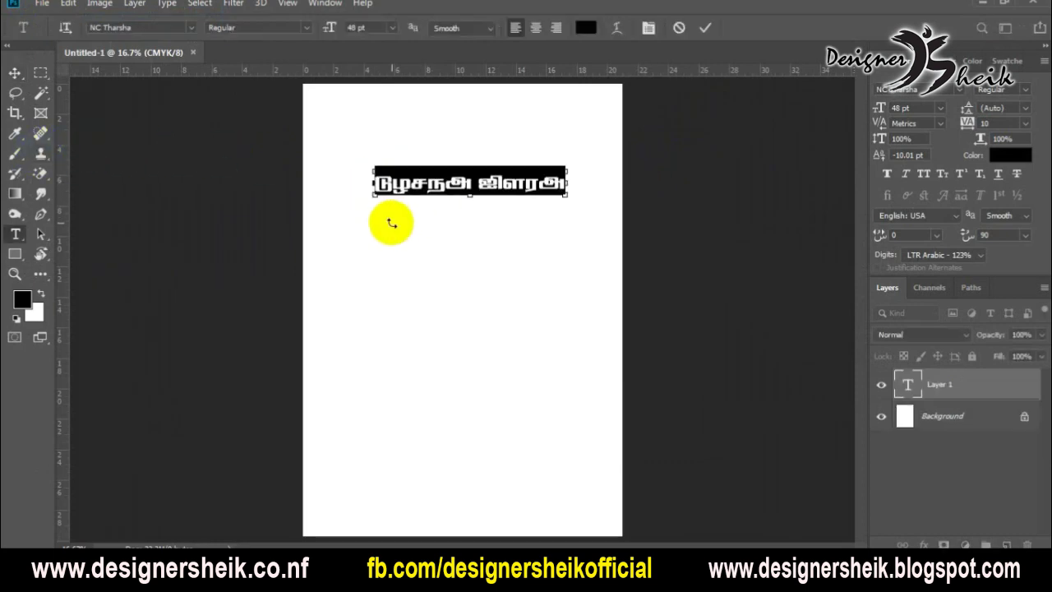
pyautogui.write('îñ%öxï+´')
pyautogui.hotkey('ctrl', 'a')
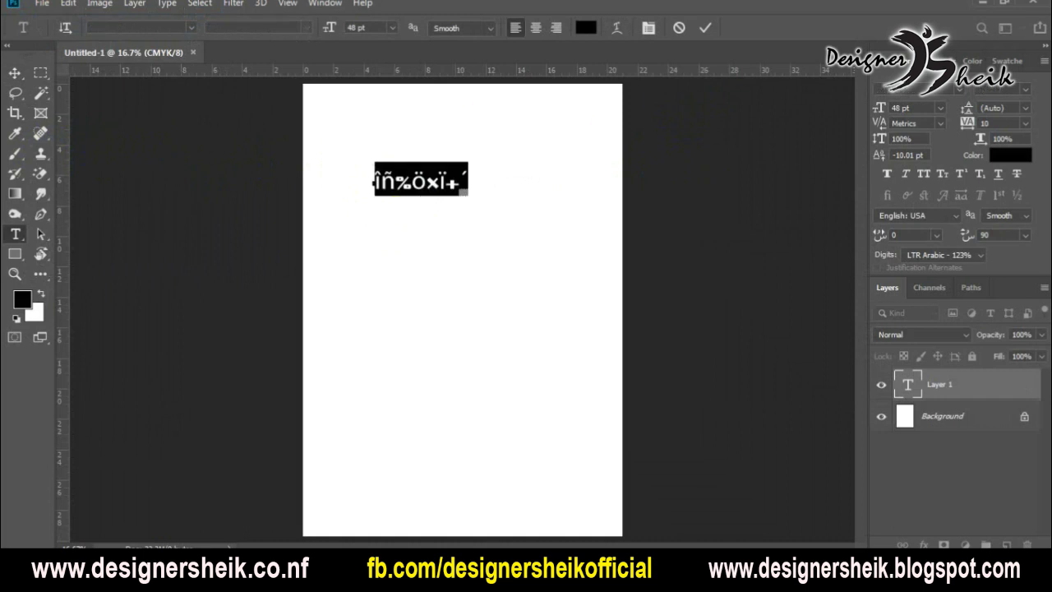
pyautogui.click(913, 88)
pyautogui.write('tab')
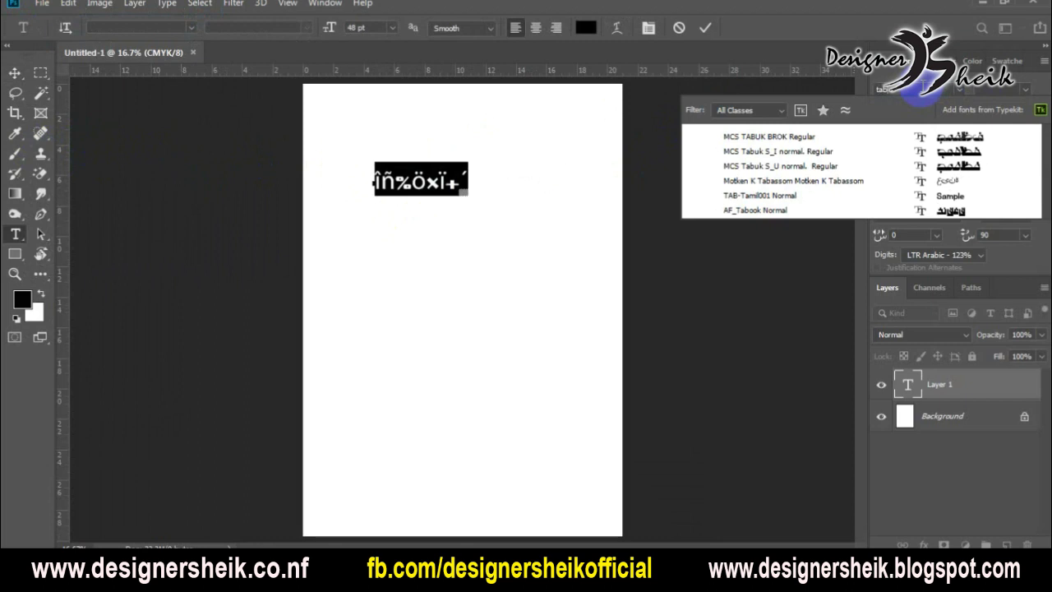
pyautogui.click(787, 197)
pyautogui.click(14, 72)
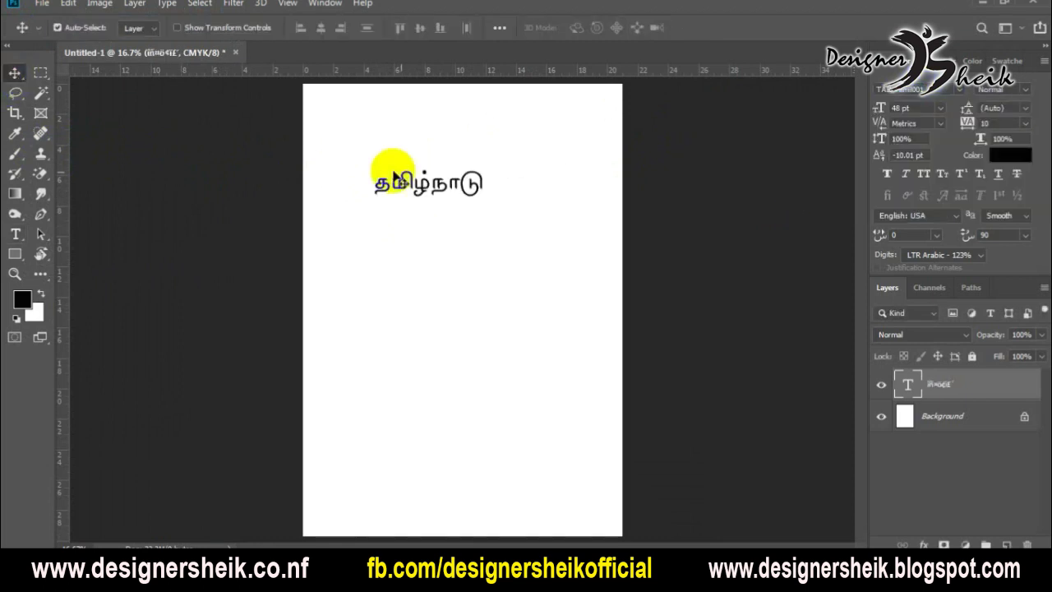
# - Enlarge the Tamil text from 48 pt to 78 pt and move it slightly down
pyautogui.doubleClick(429, 176)
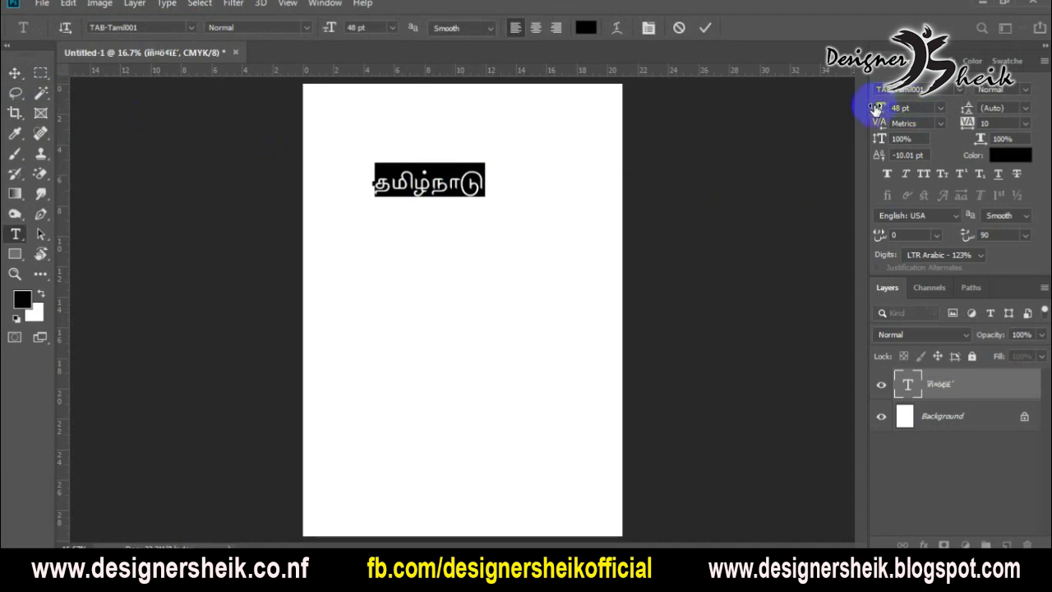
pyautogui.moveTo(880, 106); pyautogui.dragTo(899, 105)
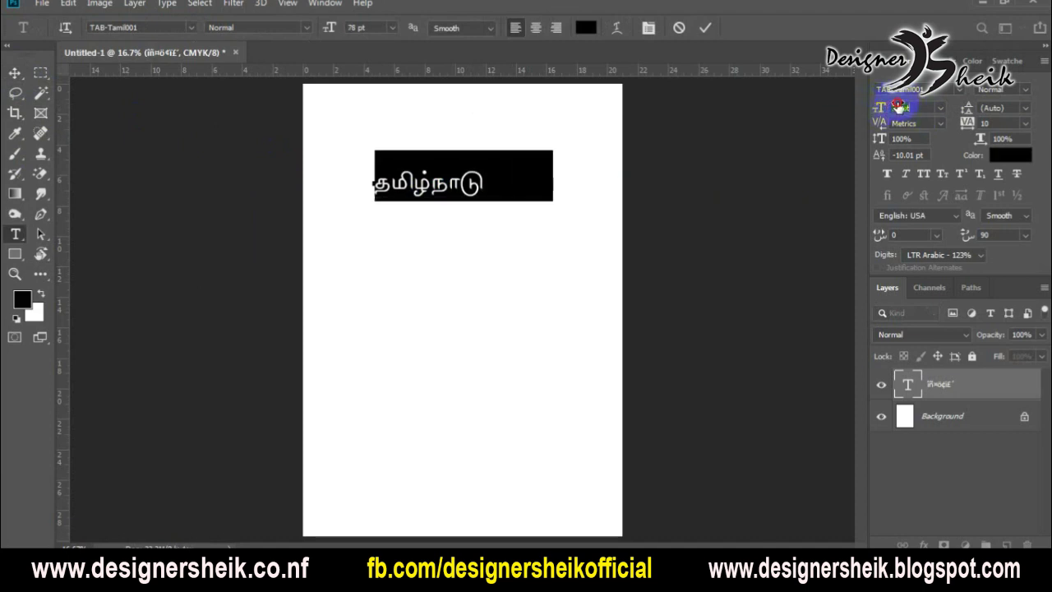
pyautogui.click(15, 72)
pyautogui.moveTo(472, 177); pyautogui.dragTo(504, 204)
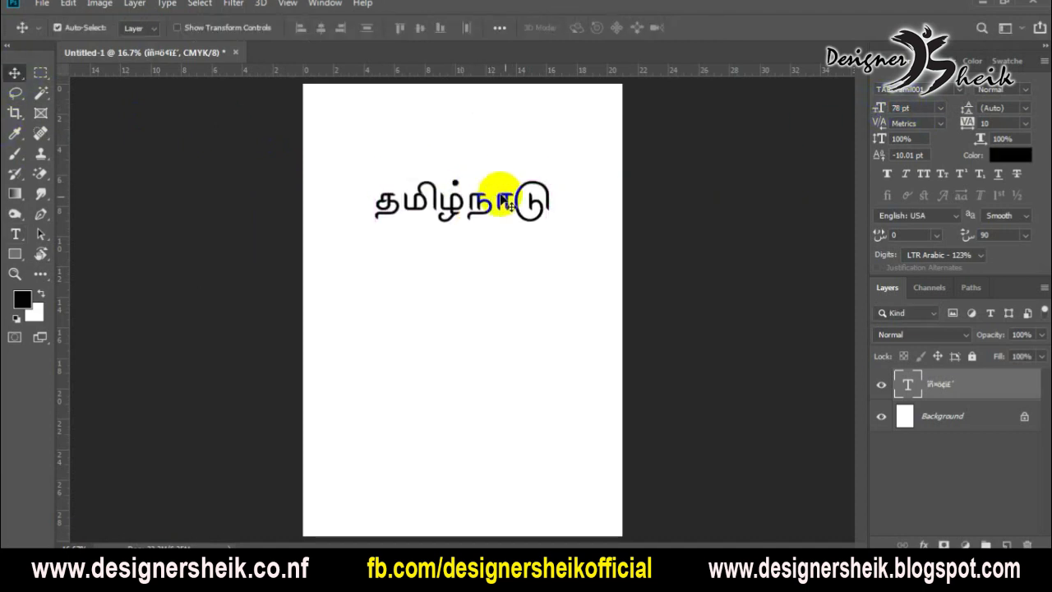
# - Colour the Tamil text blue and nudge it slightly lower
pyautogui.click(1011, 155)
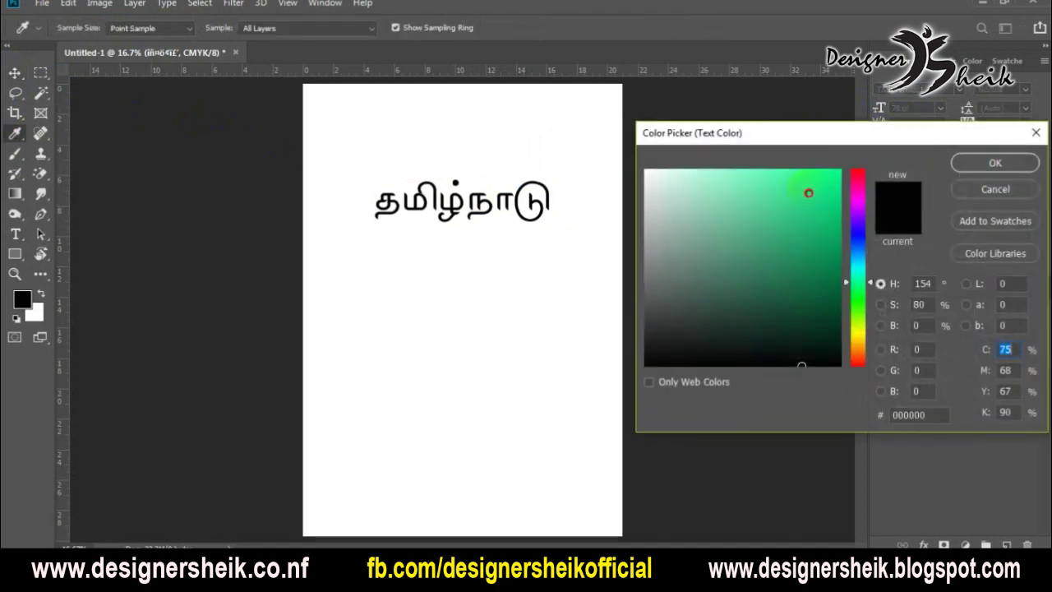
pyautogui.moveTo(860, 231); pyautogui.dragTo(860, 236)
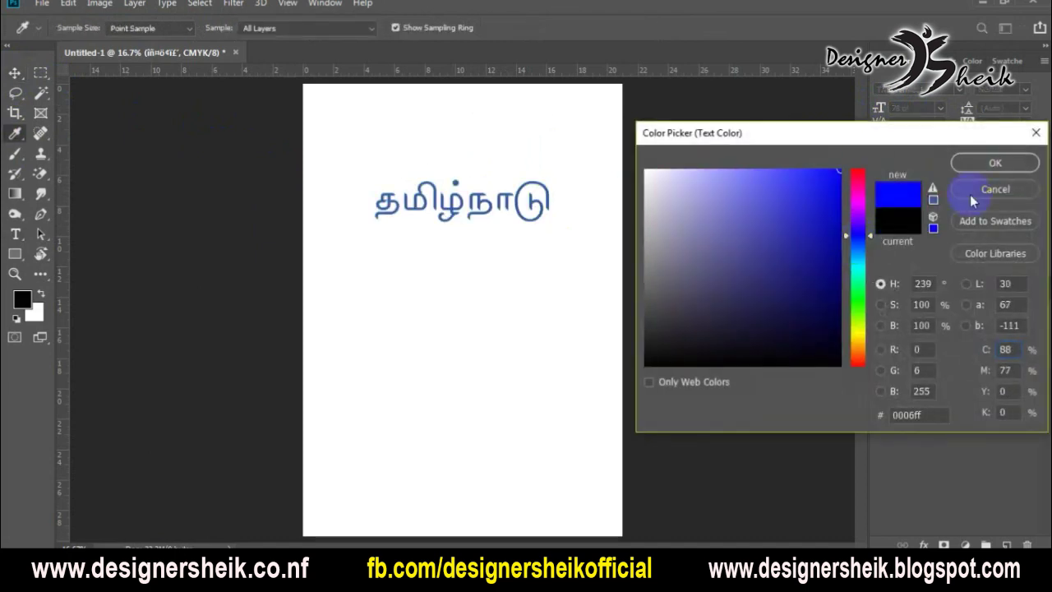
pyautogui.click(969, 162)
pyautogui.moveTo(435, 205); pyautogui.dragTo(446, 216)
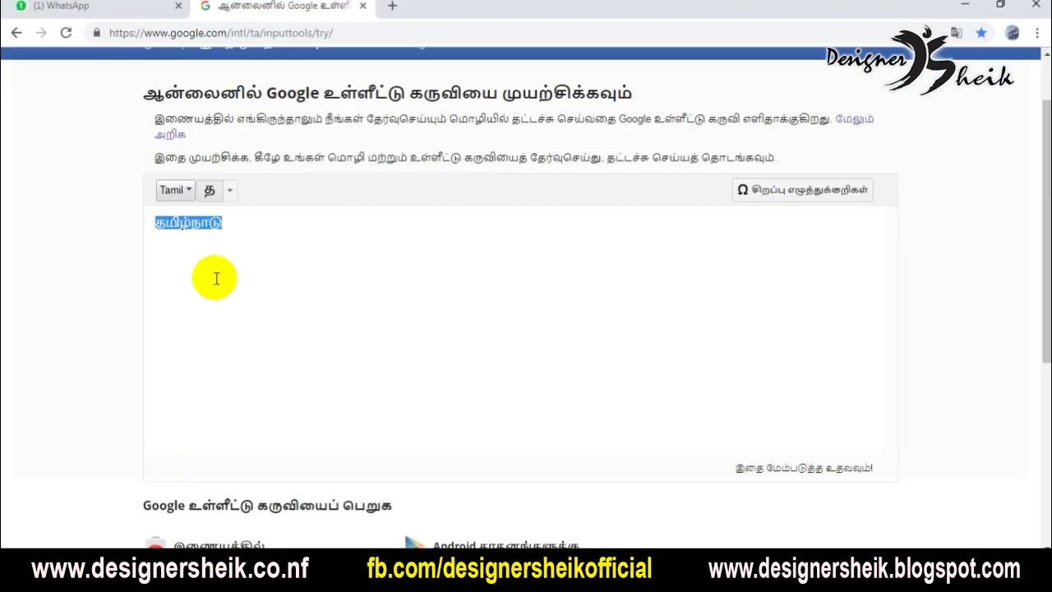
# - Select the Unicode word தமிழ்நாடு in the Google Input Tools box
pyautogui.moveTo(235, 223); pyautogui.dragTo(140, 232)
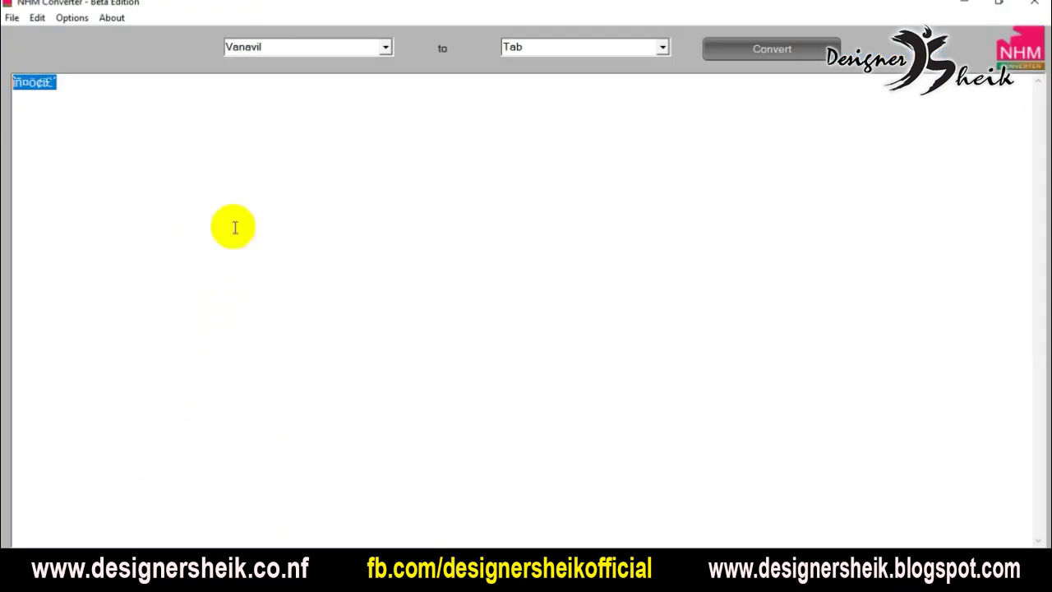
# - Set NHM Converter's source encoding to Unicode and select the Tamil text
pyautogui.click(79, 101)
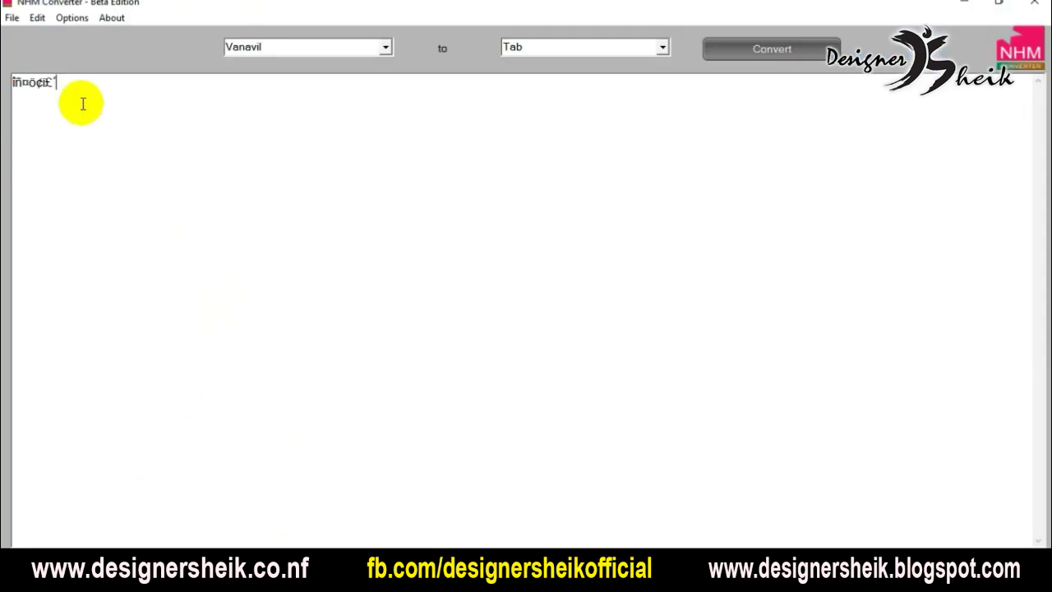
pyautogui.click(238, 49)
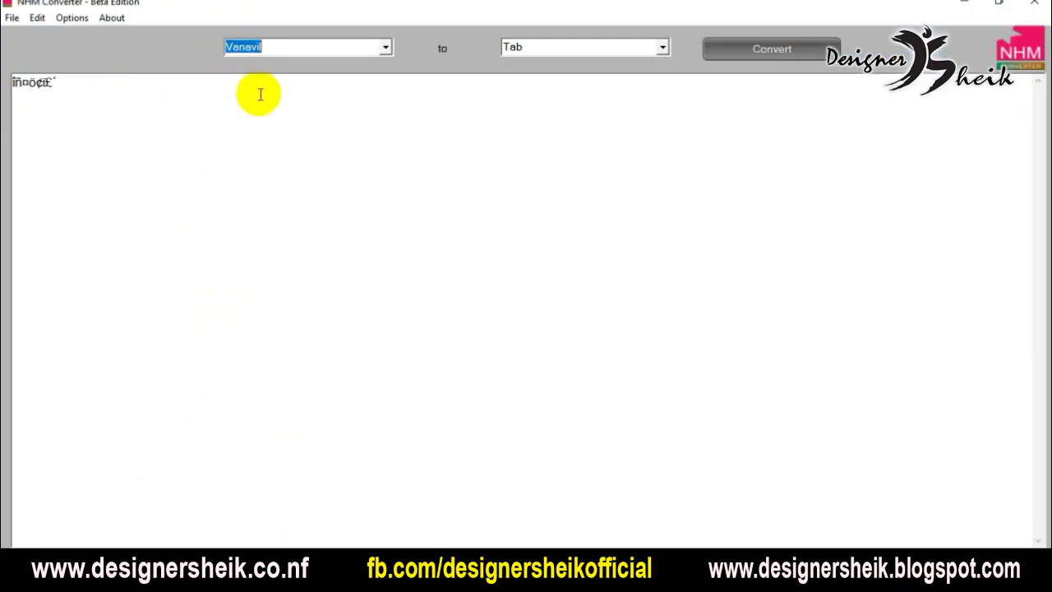
pyautogui.click(385, 46)
pyautogui.click(263, 143)
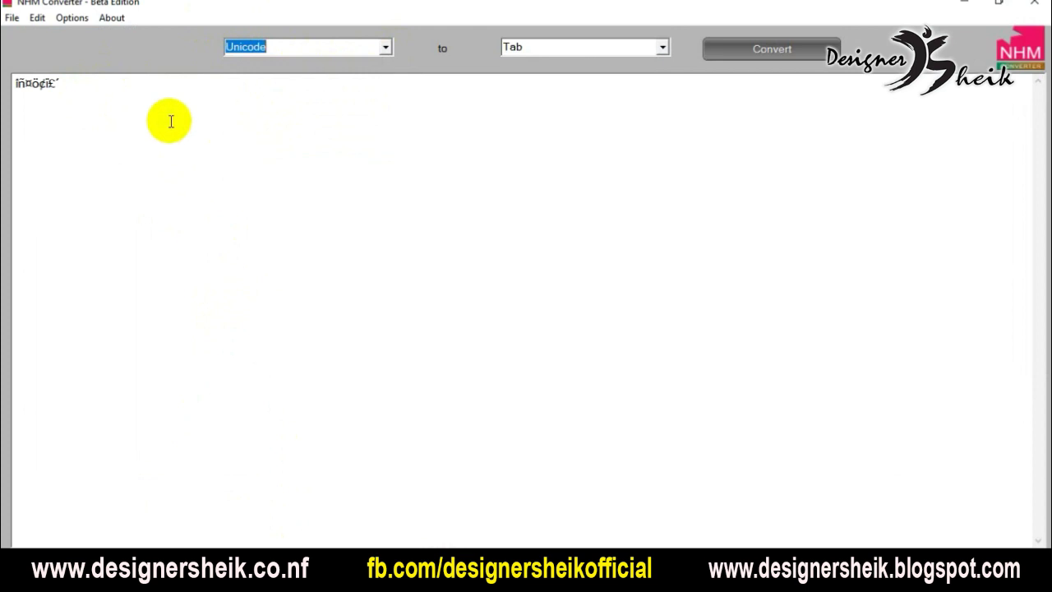
pyautogui.moveTo(61, 83); pyautogui.dragTo(11, 82)
pyautogui.click(31, 85)
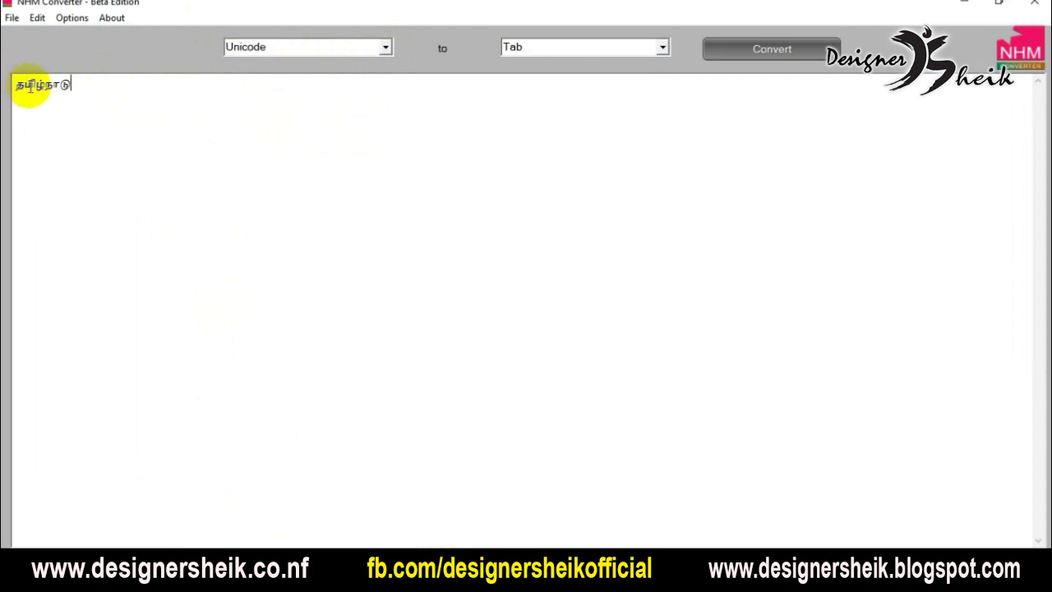
# - Convert the text to Bamini, producing jkpo;ehL, and select the result
pyautogui.click(662, 47)
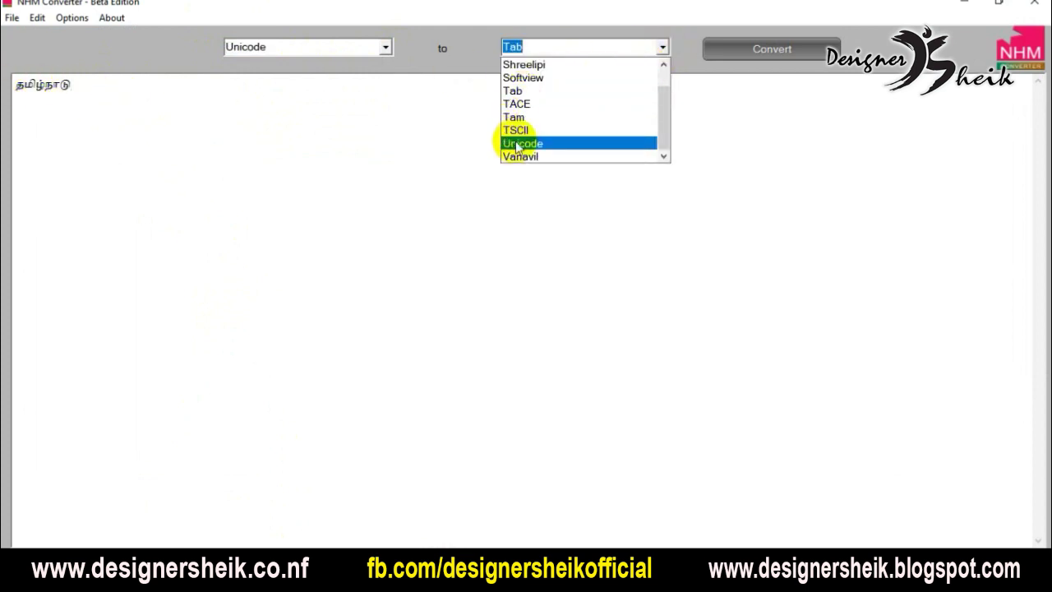
pyautogui.scroll(1, 501, 138)
pyautogui.click(529, 66)
pyautogui.click(735, 50)
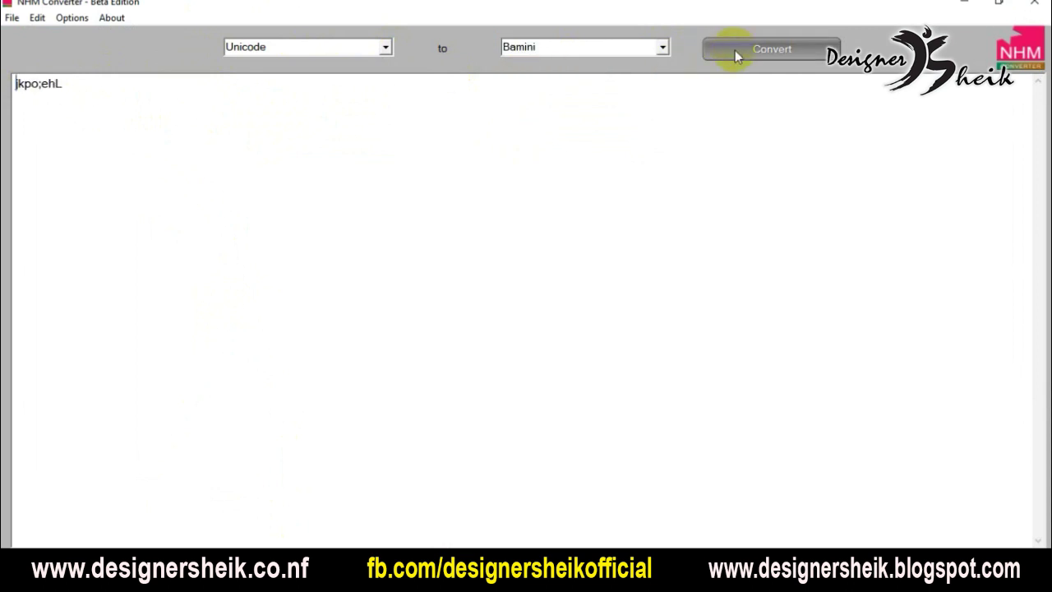
pyautogui.moveTo(64, 83); pyautogui.dragTo(10, 85)
pyautogui.hotkey('ctrl', 'c')
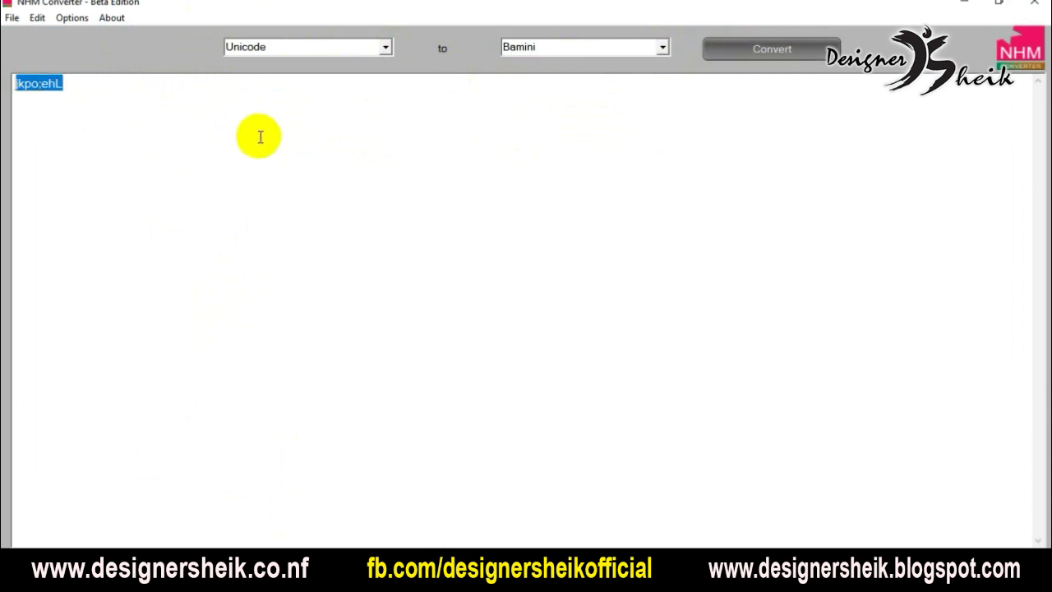
pyautogui.click(247, 575)
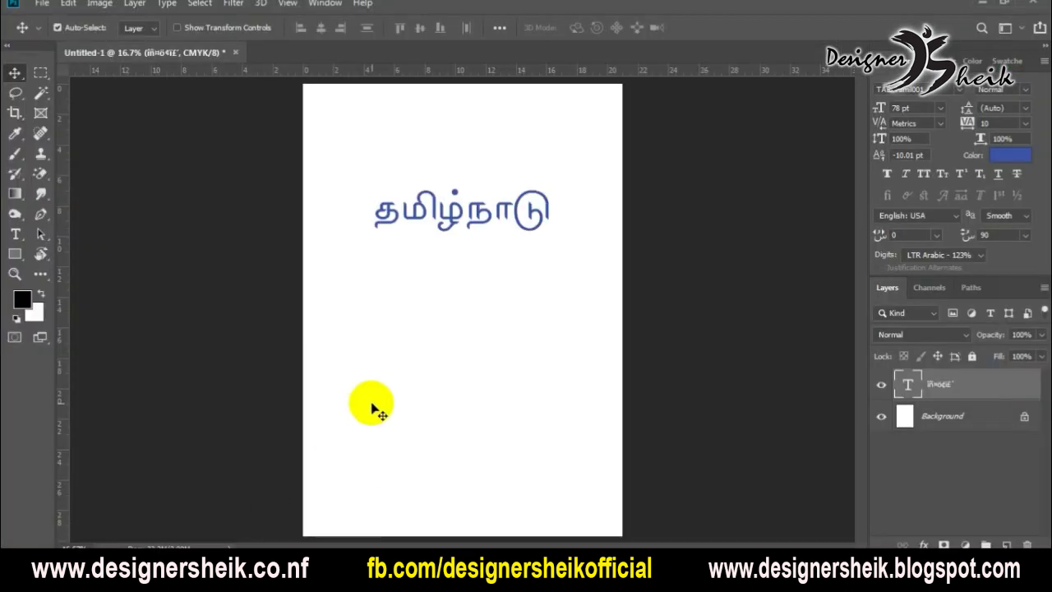
# - Add a second text layer of pasted jkpo;ehL in NC Tharsha, placed under the first word
pyautogui.press('t')
pyautogui.click(387, 305)
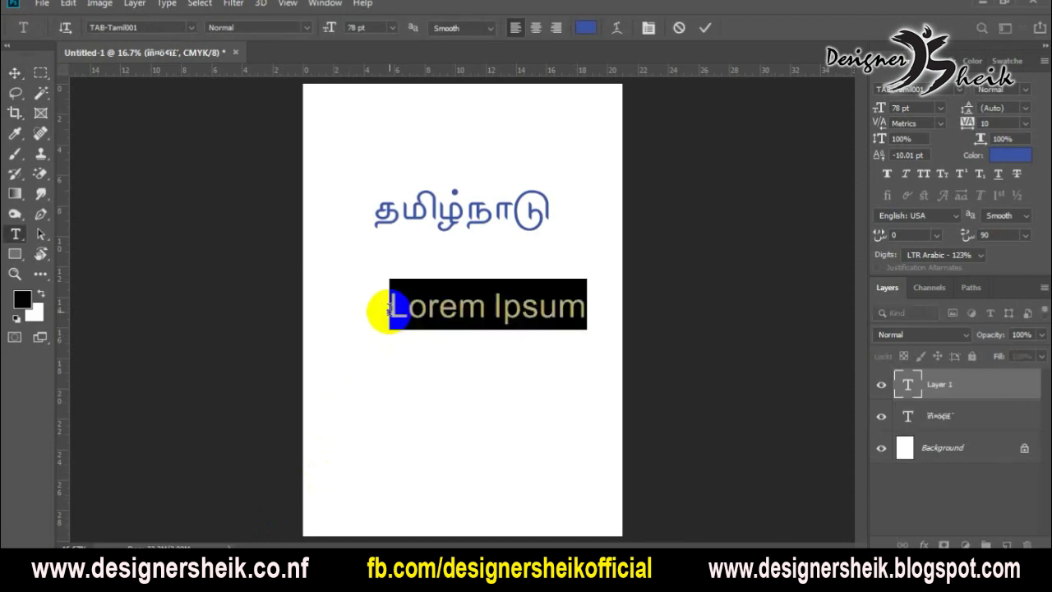
pyautogui.click(390, 309)
pyautogui.hotkey('ctrl', 'v')
pyautogui.hotkey('ctrl', 'a')
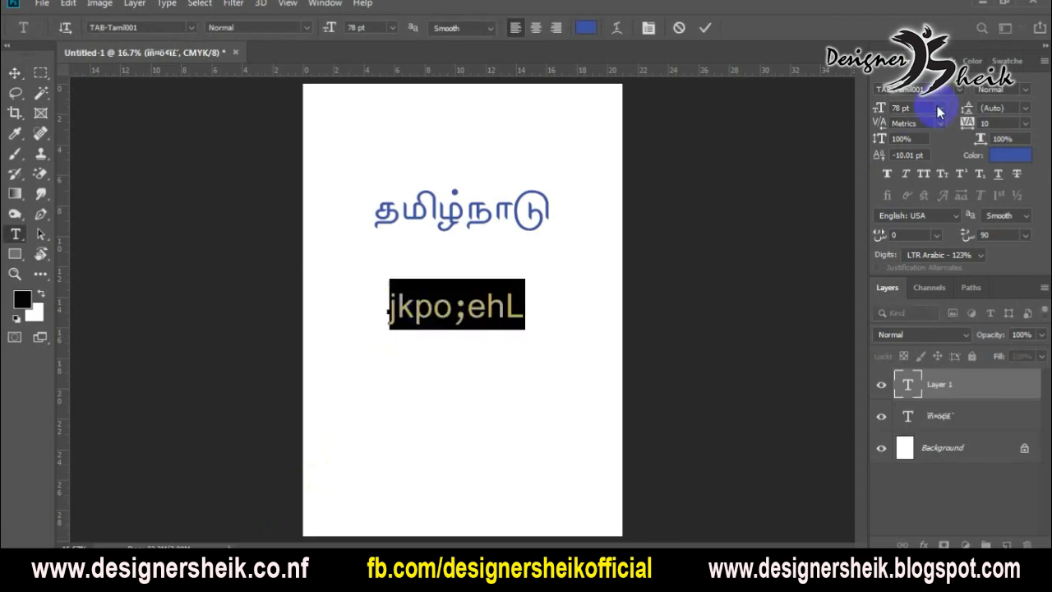
pyautogui.write('nc')
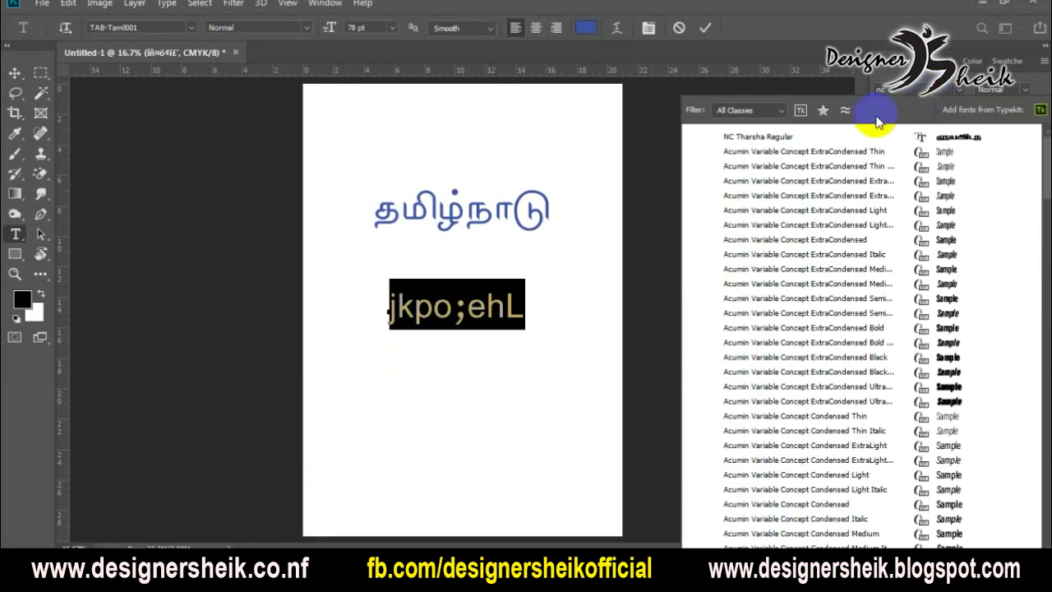
pyautogui.click(835, 135)
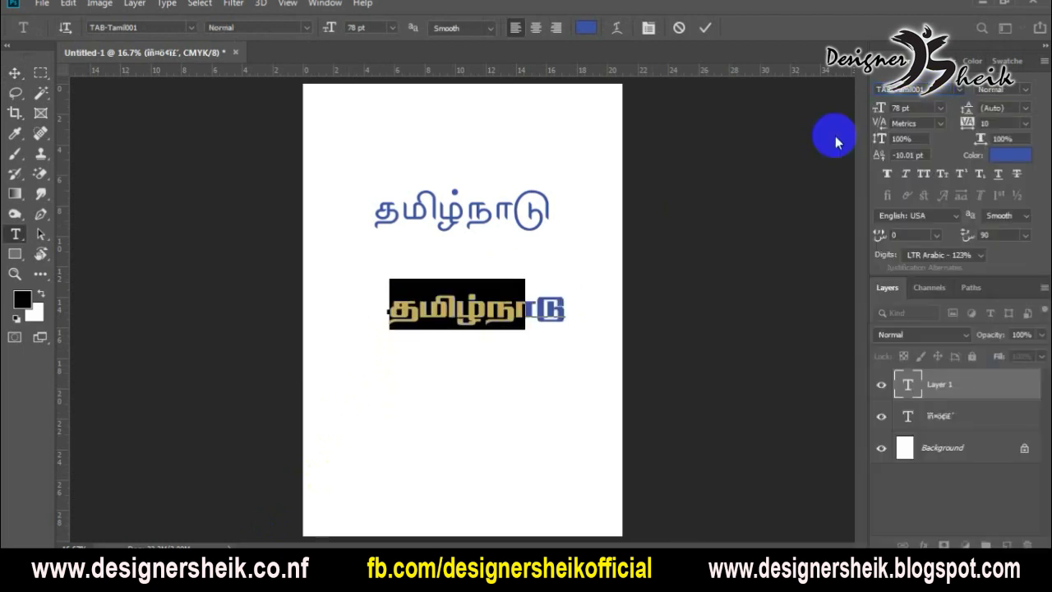
pyautogui.click(15, 73)
pyautogui.moveTo(470, 297)
pyautogui.mouseDown()
pyautogui.moveTo(461, 262)
pyautogui.moveTo(486, 283)
pyautogui.moveTo(484, 303)
pyautogui.mouseUp()
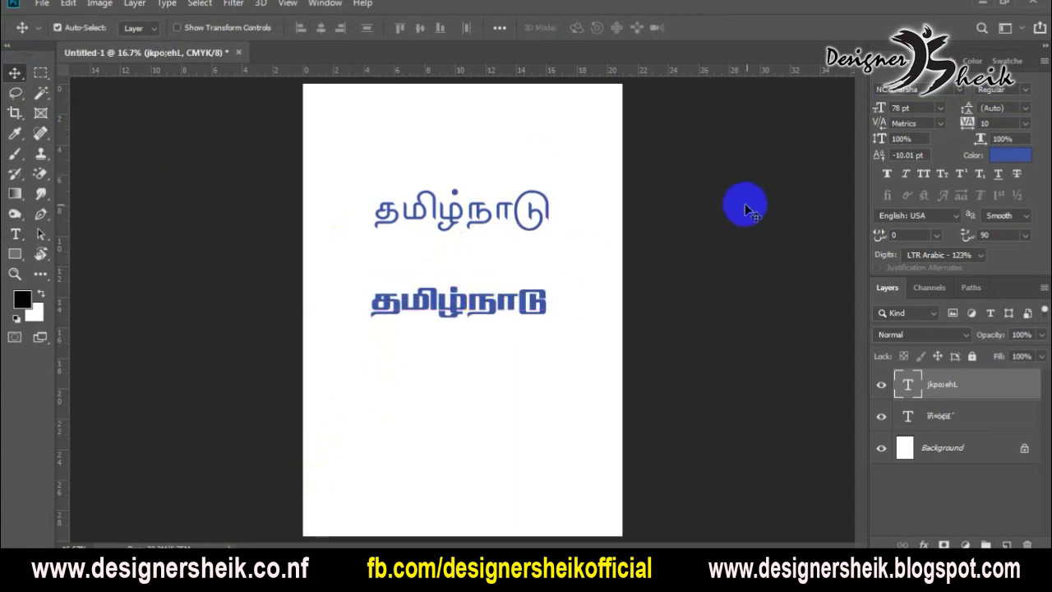
# - Space the two words apart, nudging the lower one down and moving the upper one higher
pyautogui.click(483, 207)
pyautogui.click(574, 269)
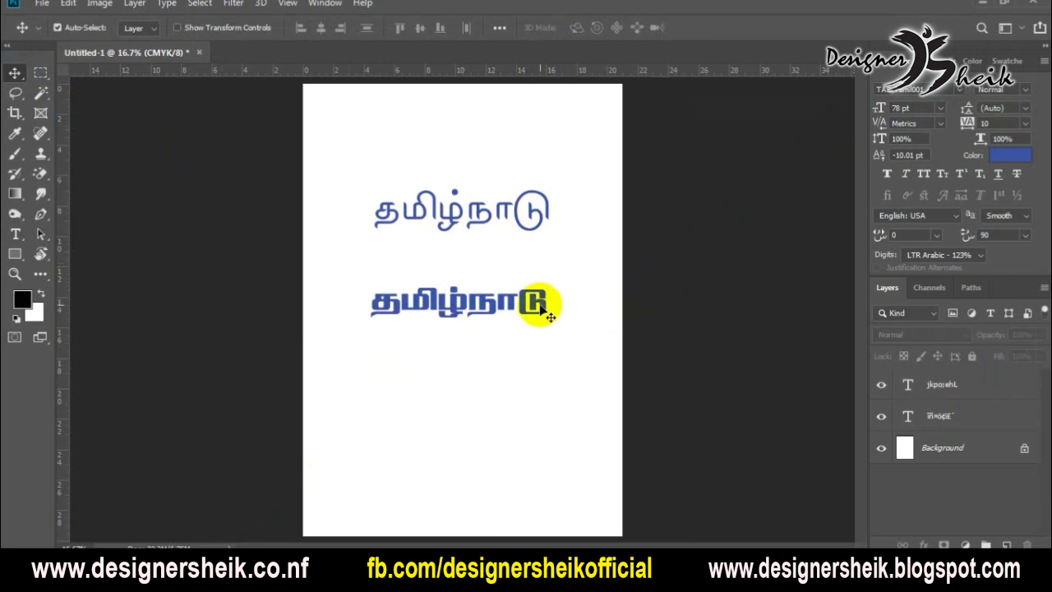
pyautogui.moveTo(539, 310); pyautogui.dragTo(540, 318)
pyautogui.moveTo(476, 216); pyautogui.dragTo(478, 238)
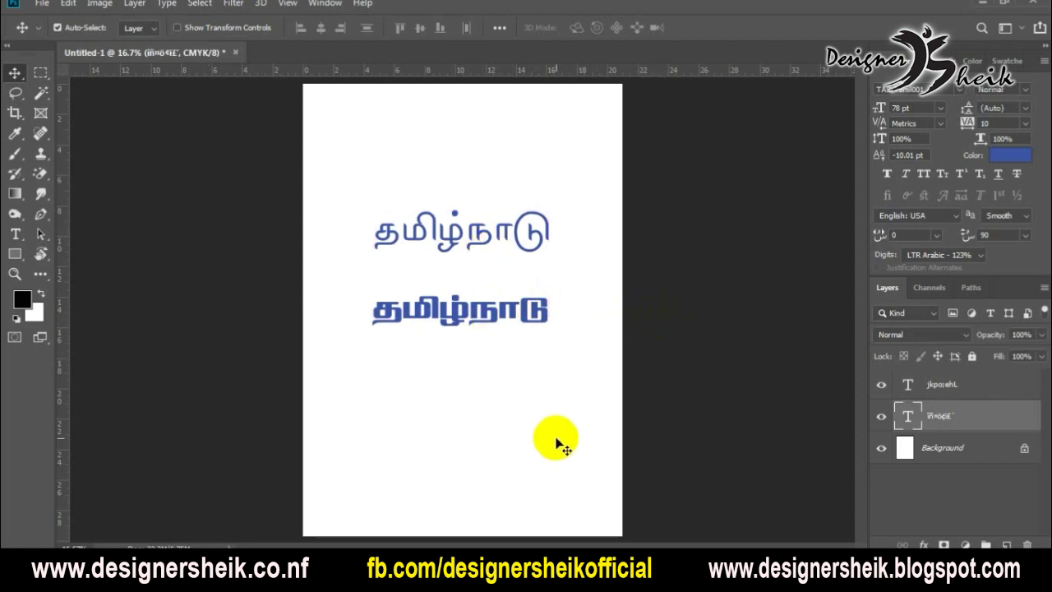
pyautogui.click(670, 482)
pyautogui.moveTo(469, 236); pyautogui.dragTo(473, 194)
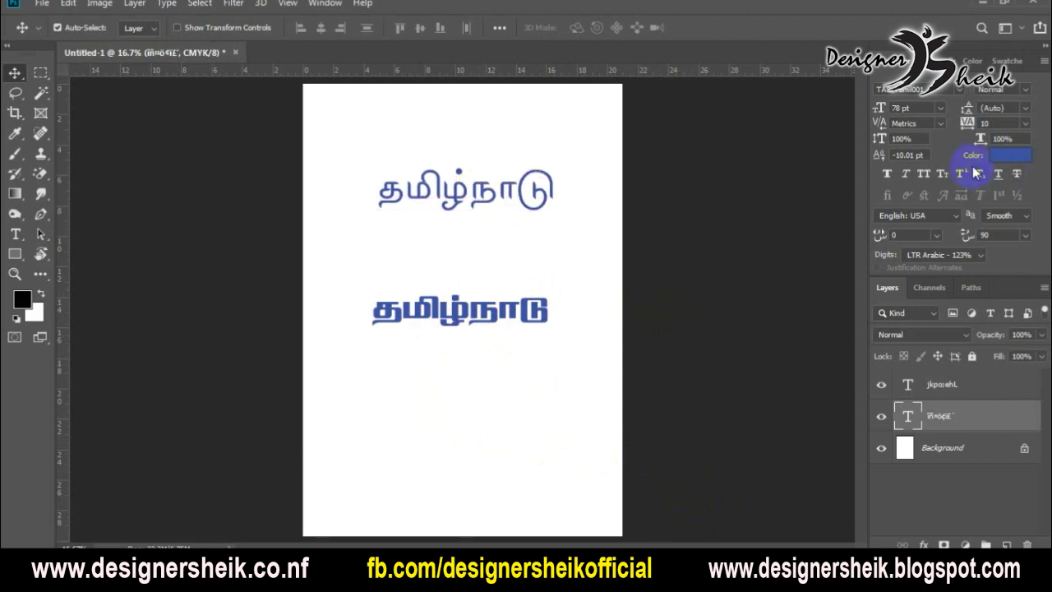
# - Colour the upper word magenta (ff00ba), then select the lower word for recolouring
pyautogui.click(1009, 155)
pyautogui.moveTo(857, 246); pyautogui.dragTo(857, 194)
pyautogui.click(845, 166)
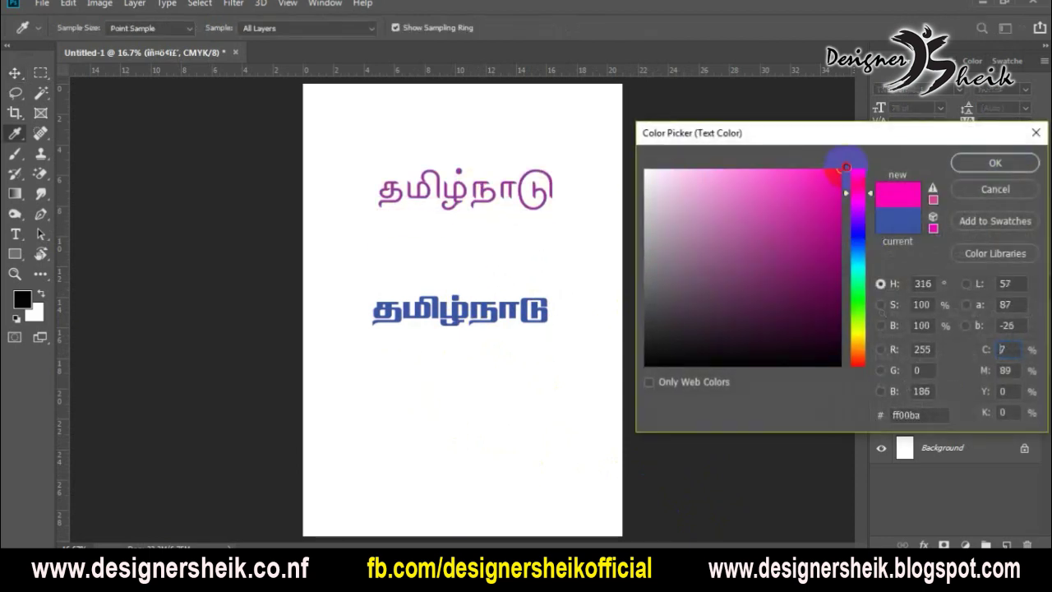
pyautogui.click(995, 163)
pyautogui.press('v')
pyautogui.click(452, 327)
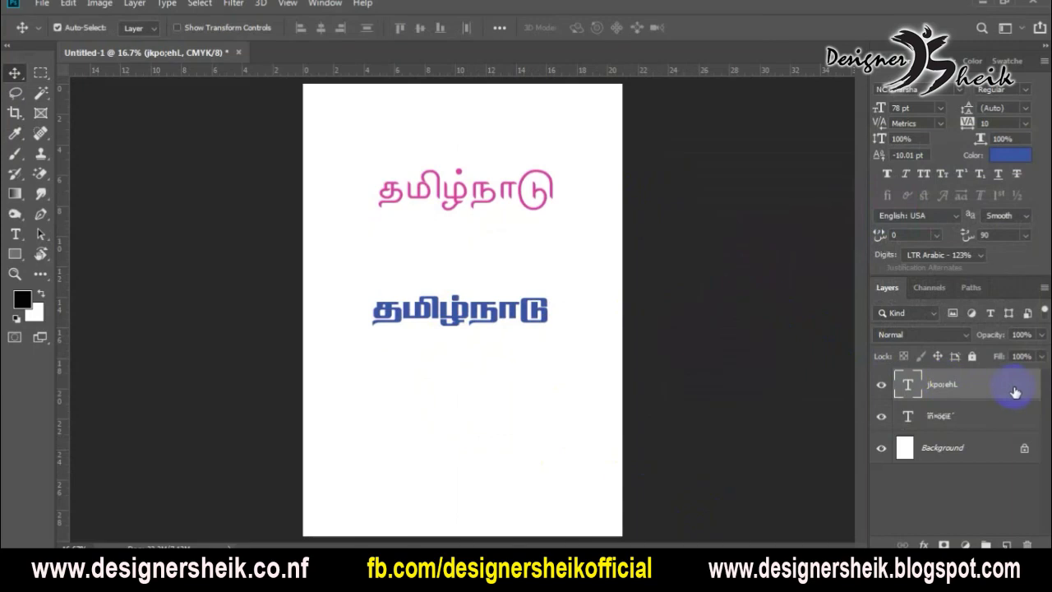
pyautogui.click(1003, 158)
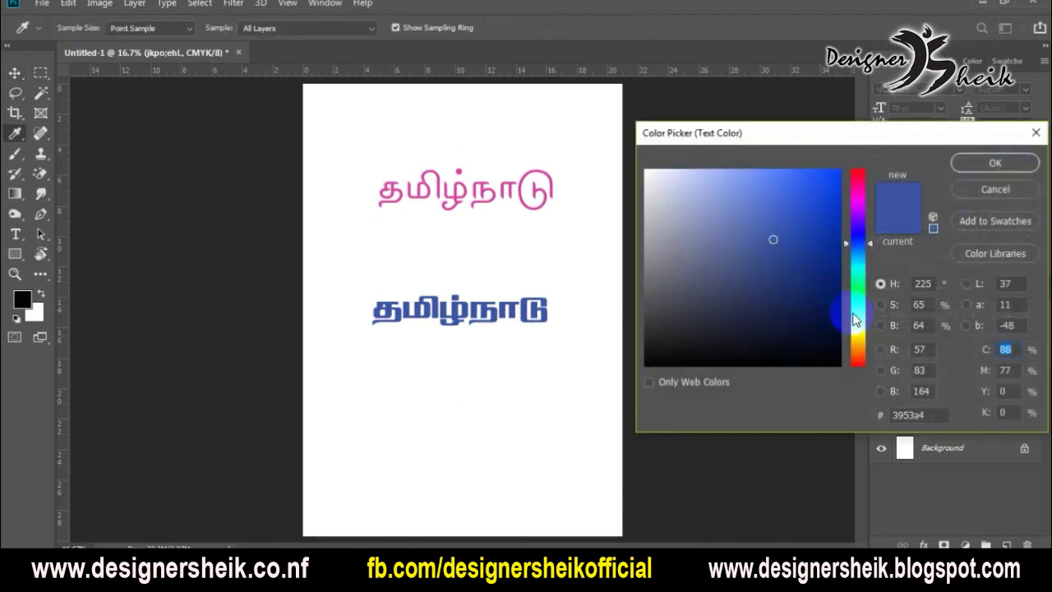